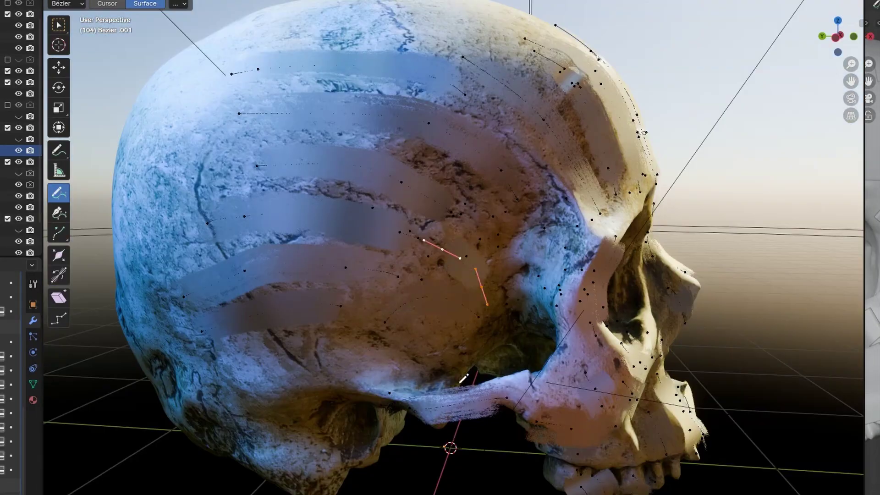
{"action": "key", "text": "space"}
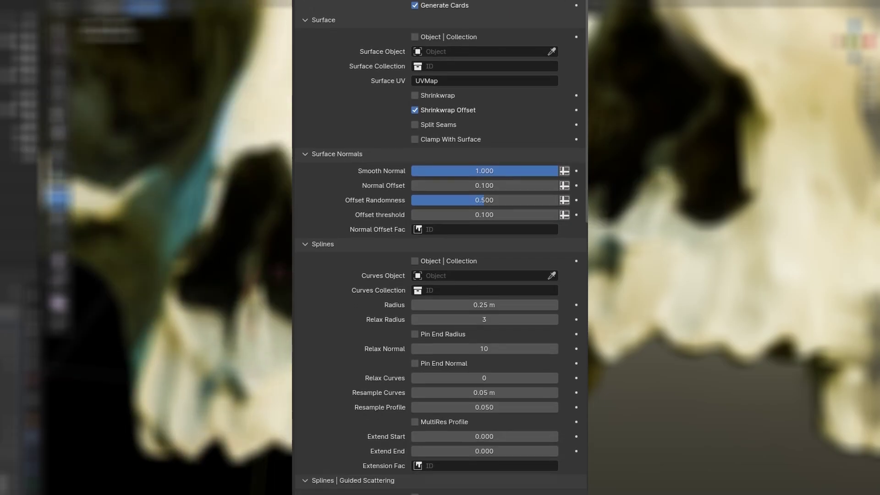
{"action": "scroll", "coordinate": [440, 247], "scroll_direction": "down", "scroll_amount": 11}
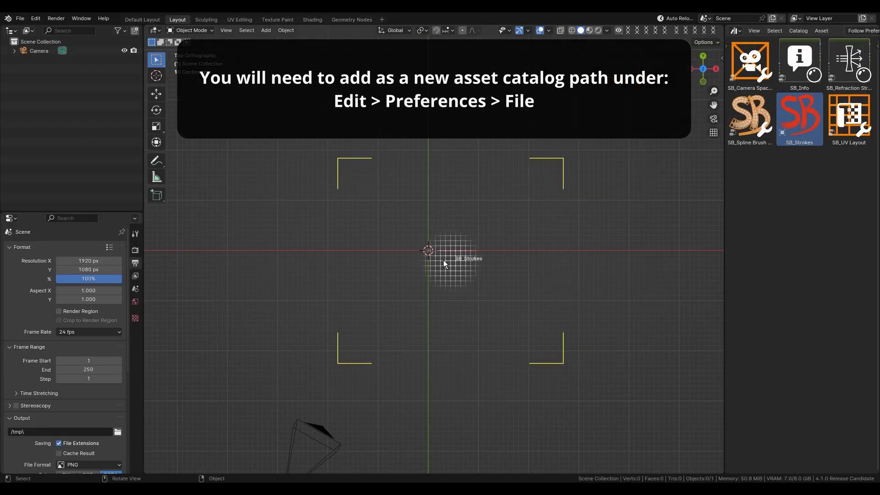
Step: Place the SB_Strokes asset from the asset library into the scene at the world origin
{"action": "left_click_drag", "start_coordinate": [427, 251], "coordinate": [433, 293]}
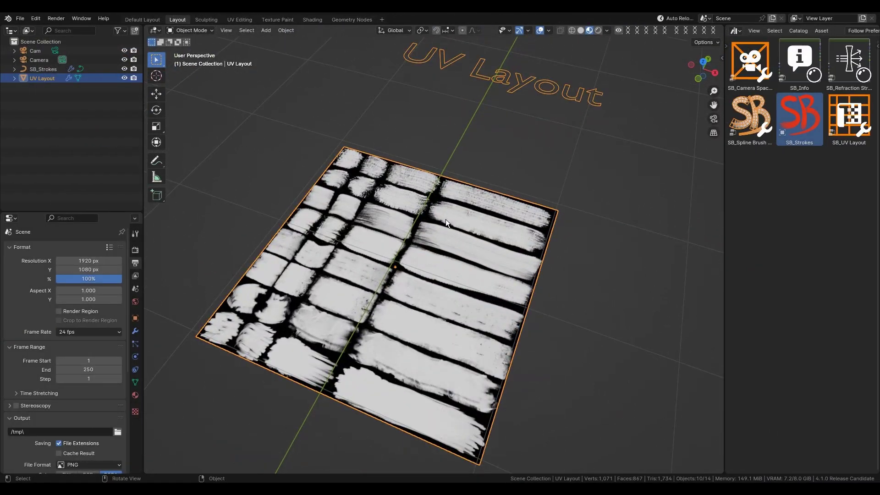
{"action": "middle_click_drag", "start_coordinate": [445, 219], "coordinate": [488, 218]}
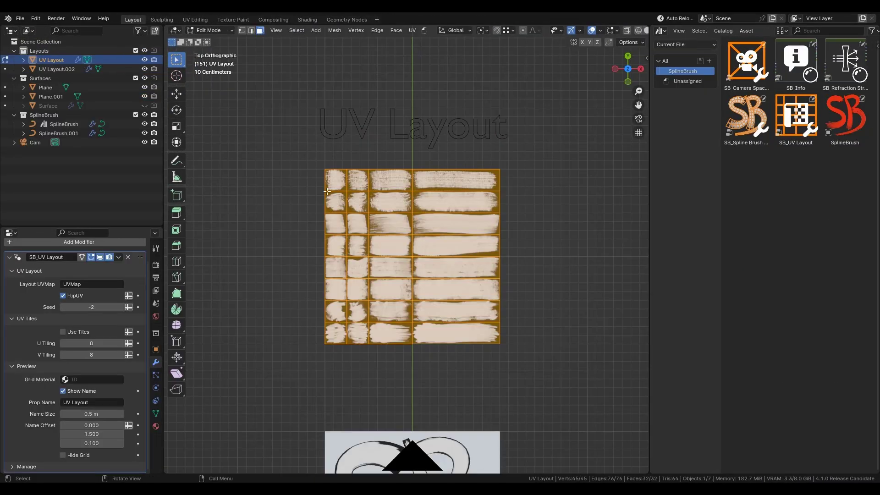
Step: Move the UV edge loop between the second and third stroke columns of the layout along X
{"action": "left_click_drag", "start_coordinate": [320, 170], "coordinate": [356, 197]}
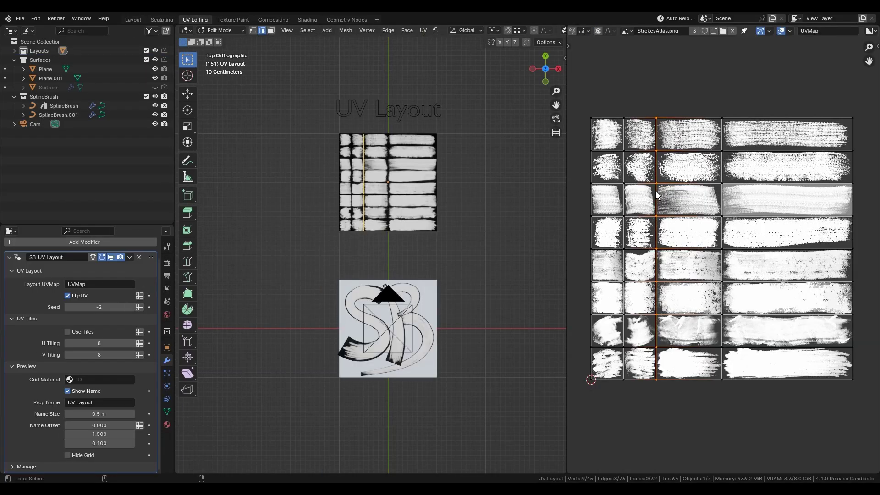
{"action": "key", "text": "g"}
{"action": "key", "text": "x"}
{"action": "left_click", "coordinate": [665, 191]}
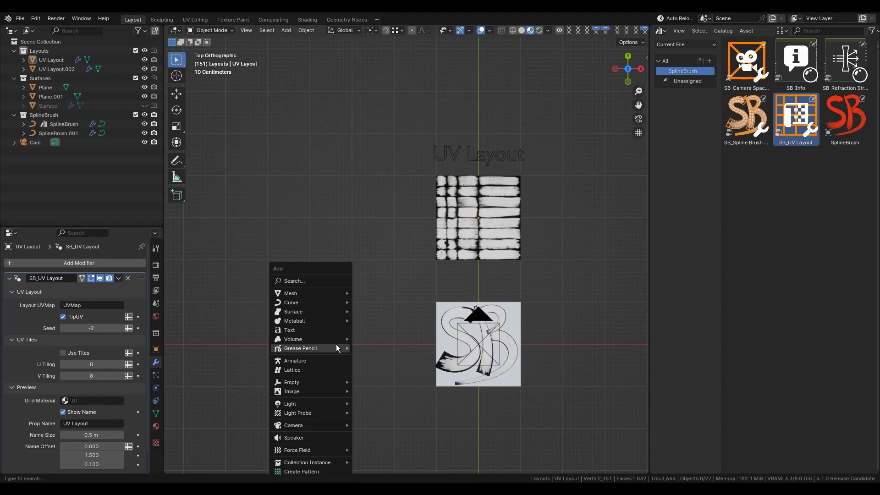
Step: Add a mesh plane and apply the SB_UV Layout modifier asset to it
{"action": "mouse_move", "coordinate": [309, 296]}
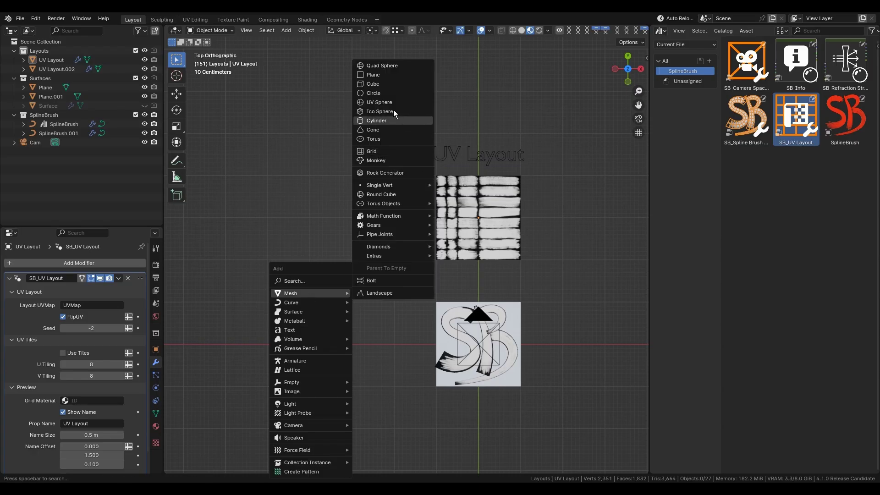
{"action": "left_click", "coordinate": [386, 76]}
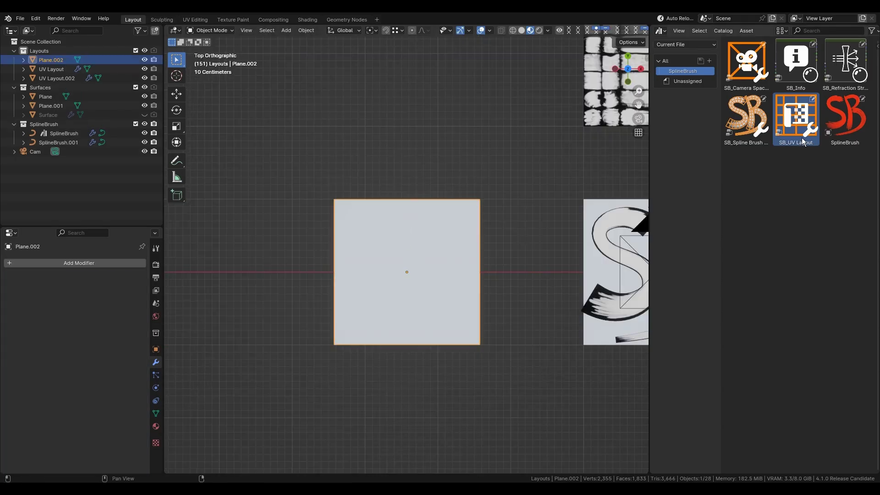
{"action": "left_click_drag", "start_coordinate": [802, 138], "coordinate": [369, 305]}
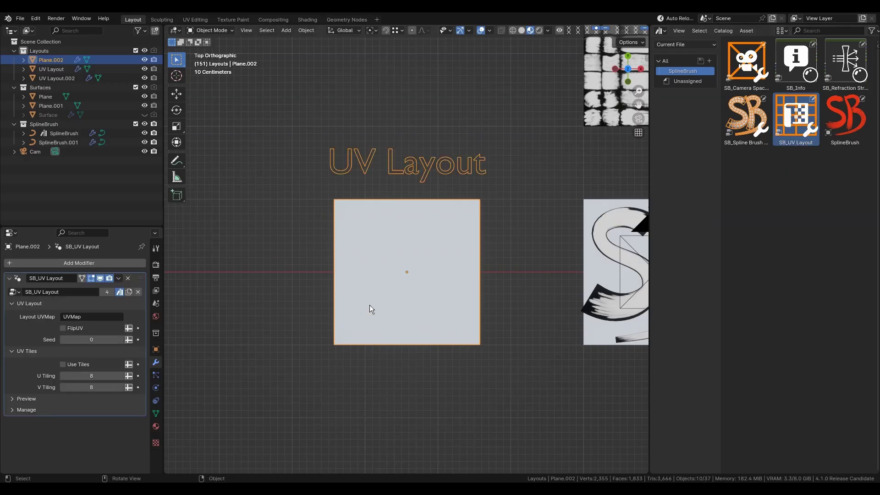
Step: Add a Bézier curve below the layout planes and give it the SB_Spline Brush Cards modifier
{"action": "key", "text": "shift+a"}
{"action": "mouse_move", "coordinate": [428, 316]}
{"action": "left_click", "coordinate": [495, 47]}
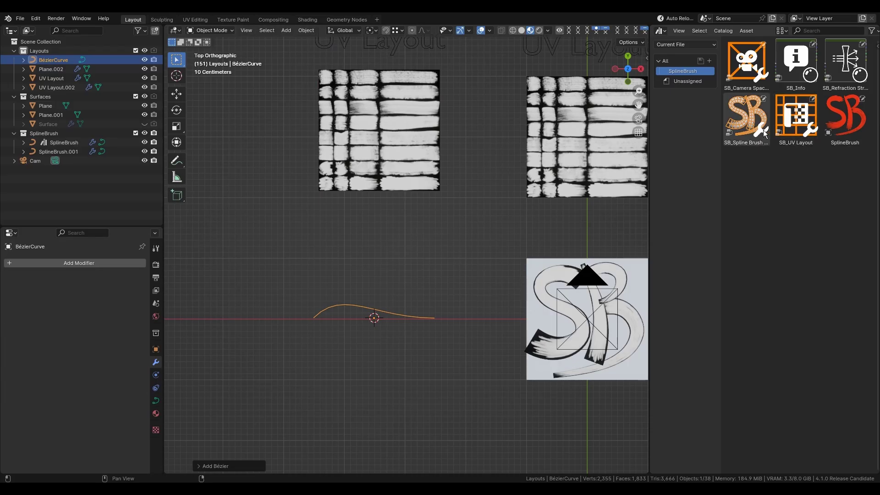
{"action": "scroll", "coordinate": [752, 125], "scroll_direction": "up", "scroll_amount": 6, "text": "ctrl"}
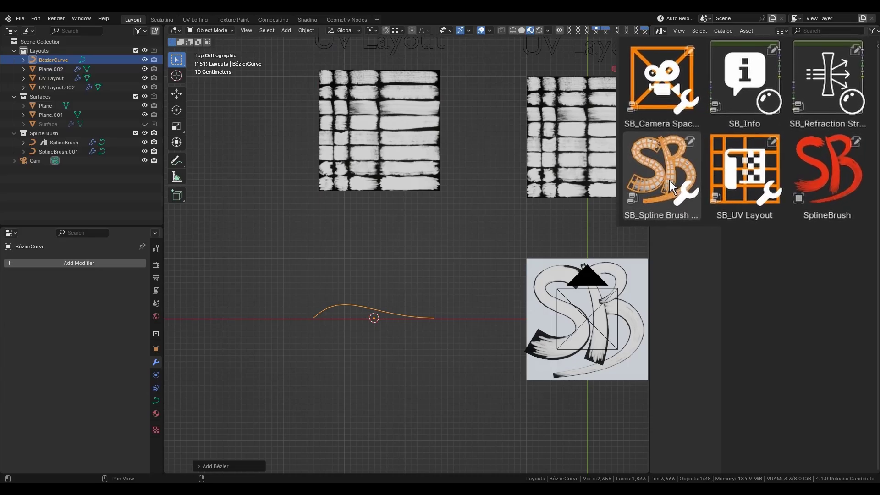
{"action": "scroll", "coordinate": [666, 183], "scroll_direction": "down", "scroll_amount": 4, "text": "ctrl"}
{"action": "left_click_drag", "start_coordinate": [740, 128], "coordinate": [743, 133]}
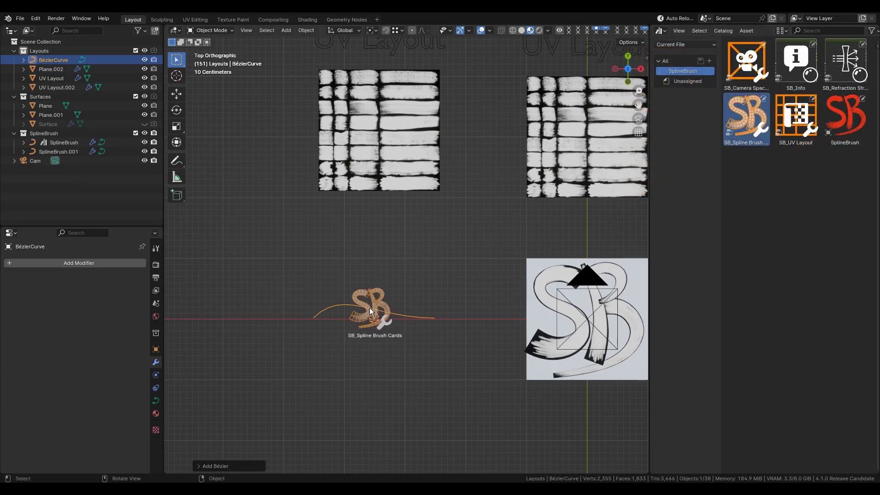
{"action": "left_click_drag", "start_coordinate": [369, 306], "coordinate": [369, 306]}
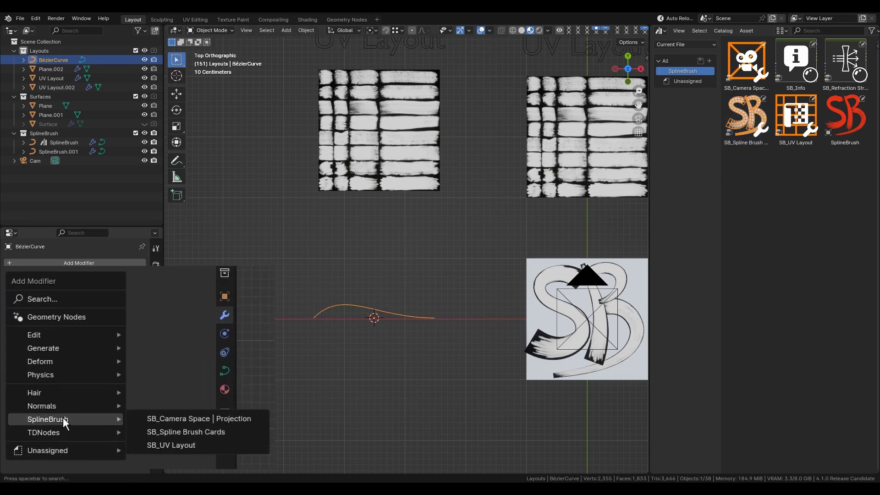
{"action": "left_click", "coordinate": [215, 426]}
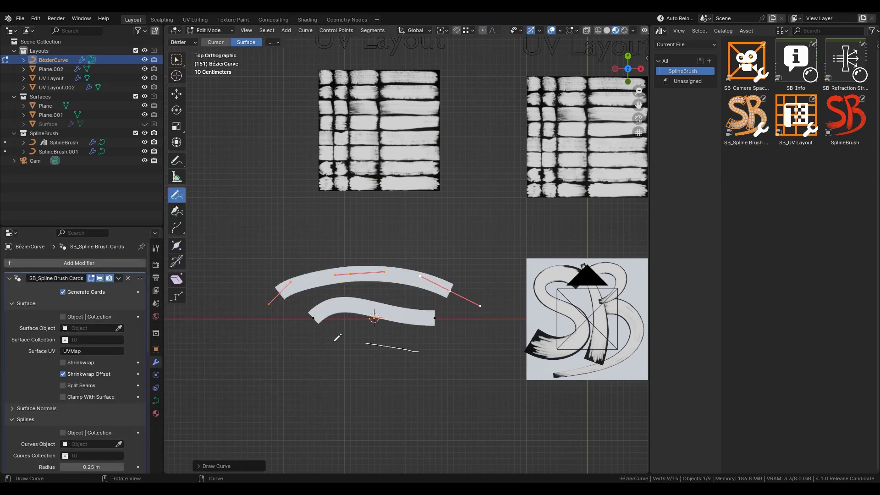
Step: Draw more freehand strokes of varying length around the Bézier curve and return to Object Mode
{"action": "left_click_drag", "start_coordinate": [313, 382], "coordinate": [290, 365]}
{"action": "key", "text": "Tab"}
{"action": "key", "text": "z"}
{"action": "left_click", "coordinate": [377, 381]}
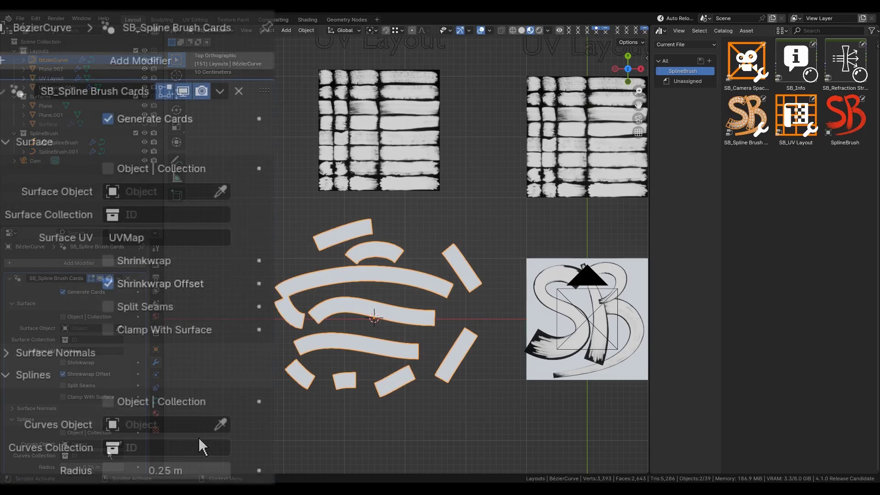
Step: Assign the Strokes Preview material to the curve's spline brush cards
{"action": "middle_click_drag", "start_coordinate": [108, 451], "coordinate": [137, 331]}
{"action": "left_click", "coordinate": [214, 294]}
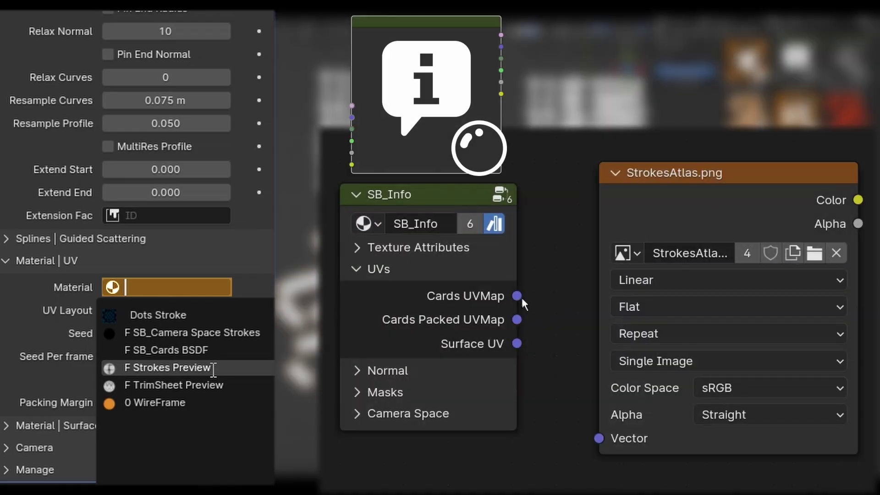
{"action": "left_click", "coordinate": [213, 369]}
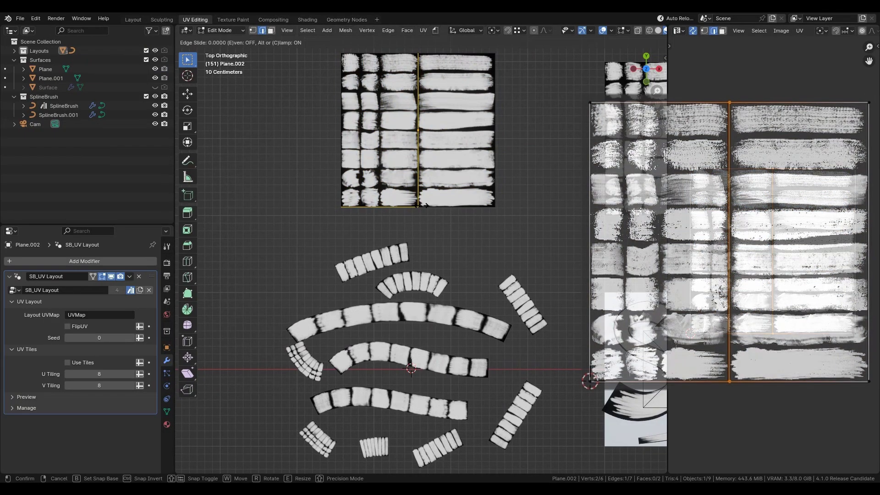
Step: Cut a vertical edge loop between the narrow stroke columns of the layout plane and enable FlipUV in its UV layout modifier
{"action": "left_click", "coordinate": [379, 195]}
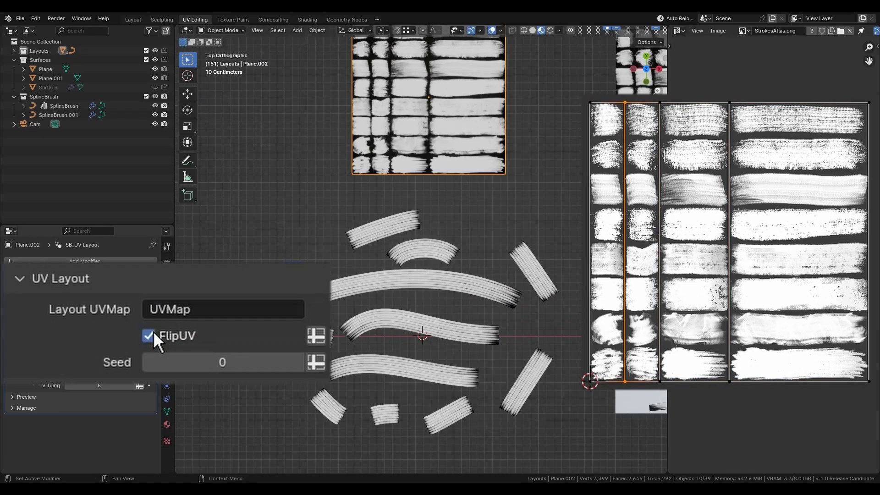
{"action": "left_click", "coordinate": [69, 326]}
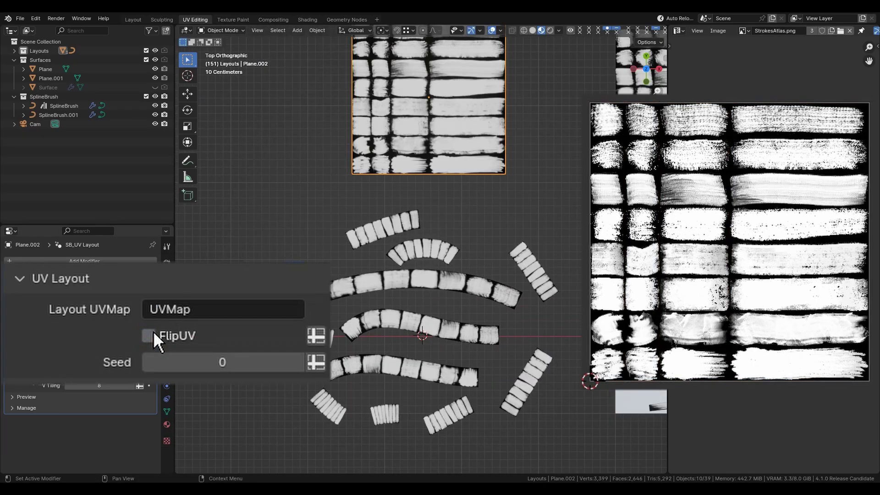
{"action": "left_click", "coordinate": [68, 326]}
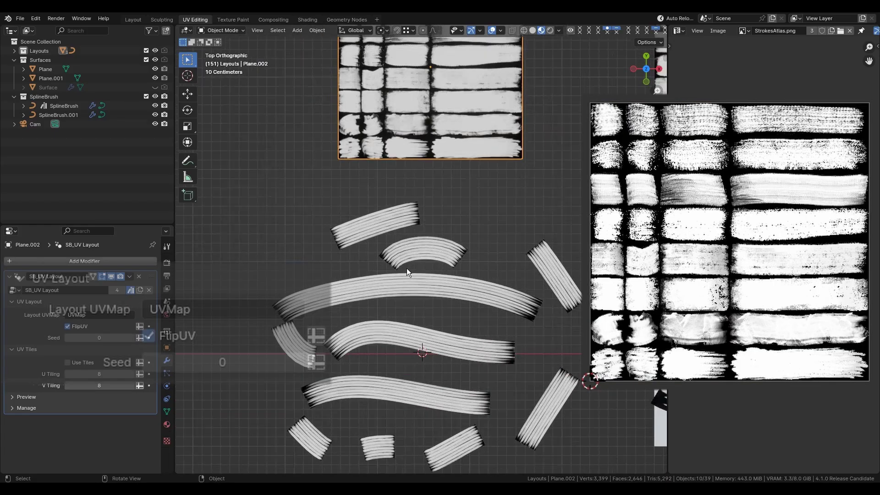
Step: Split the layout plane into eight rows with seven evenly spaced horizontal loop cuts, and vary the seed of the stroke cards
{"action": "key", "text": "ctrl+r"}
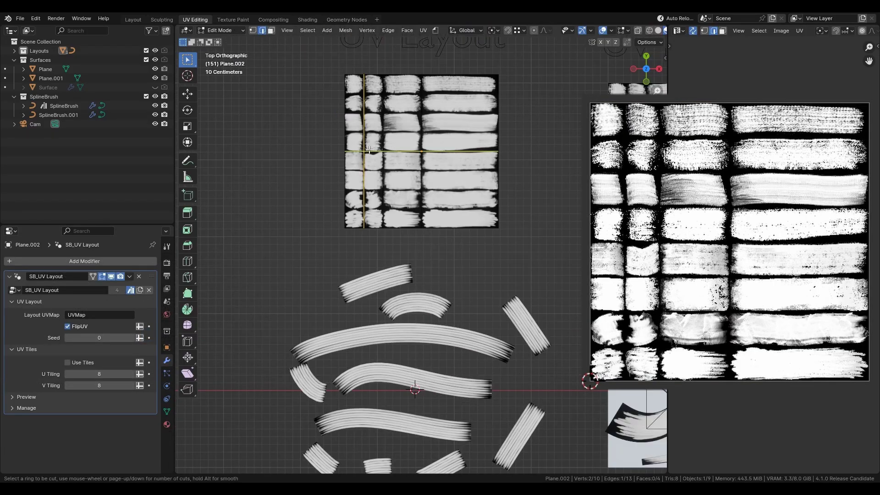
{"action": "scroll", "coordinate": [368, 150], "scroll_direction": "down", "scroll_amount": 1}
{"action": "left_click", "coordinate": [368, 150]}
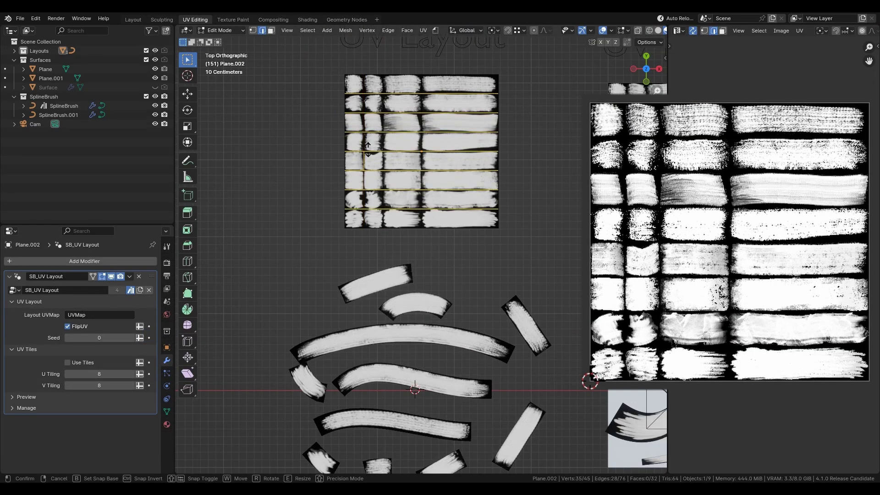
{"action": "right_click", "coordinate": [396, 145]}
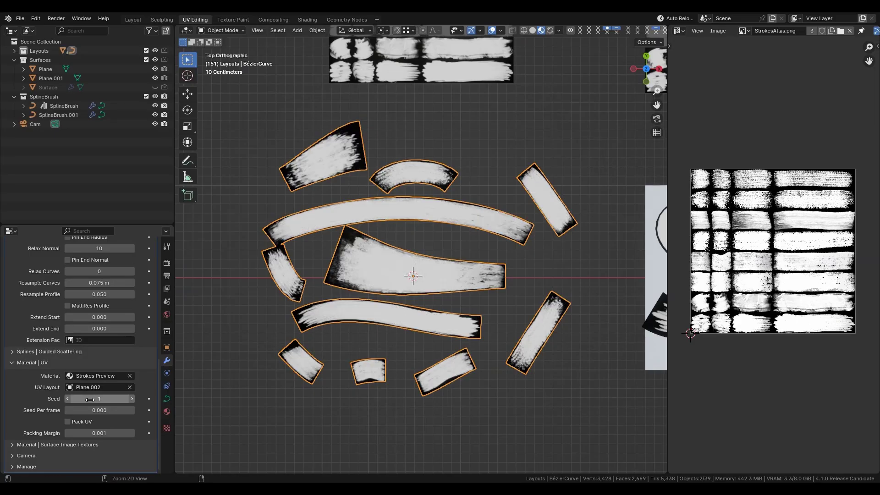
{"action": "left_click_drag", "start_coordinate": [94, 399], "coordinate": [90, 399]}
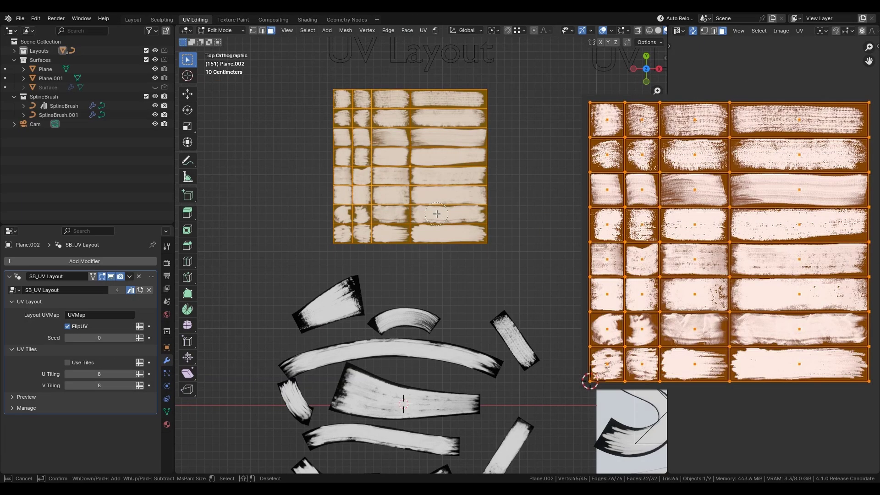
Step: Delete the lower five rows of faces from the layout plane, keeping only the upper three rows
{"action": "left_click_drag", "start_coordinate": [477, 224], "coordinate": [339, 225], "text": "shift"}
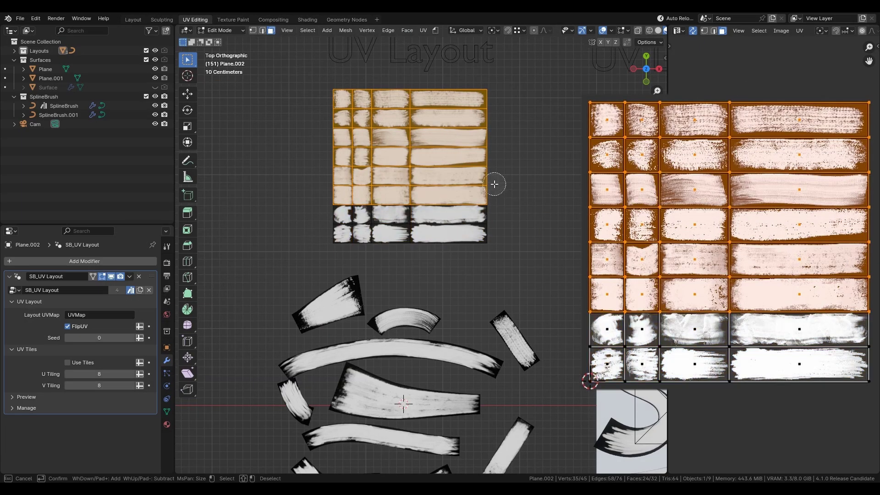
{"action": "mouse_move", "coordinate": [493, 185]}
{"action": "left_mouse_down", "text": "shift"}
{"action": "mouse_move", "coordinate": [403, 195]}
{"action": "mouse_move", "coordinate": [446, 167]}
{"action": "left_mouse_up", "text": "shift"}
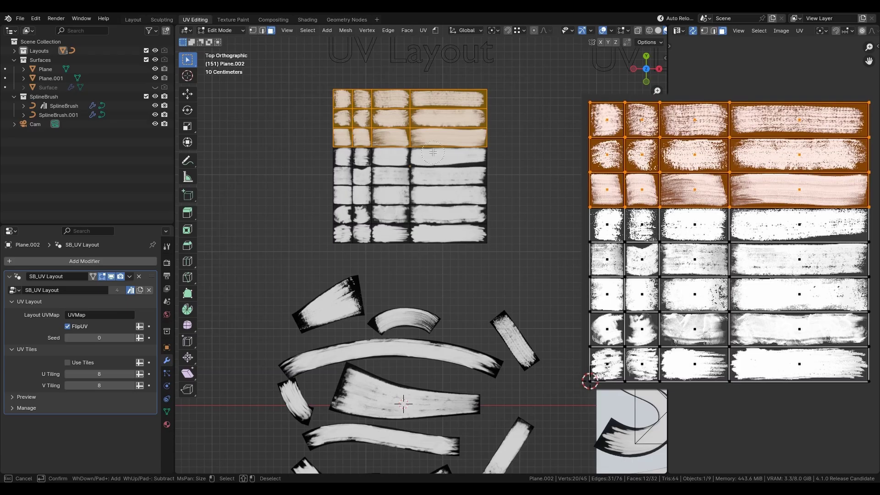
{"action": "key", "text": "ctrl+i"}
{"action": "key", "text": "x"}
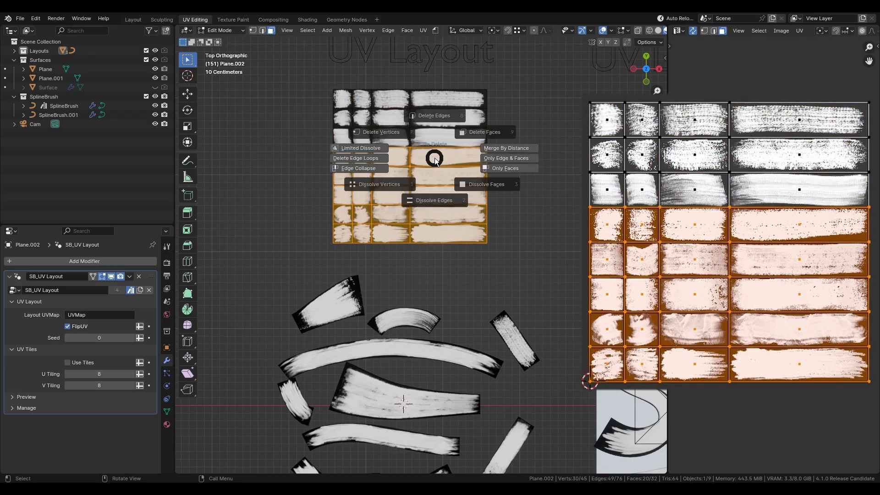
{"action": "left_click", "coordinate": [458, 155]}
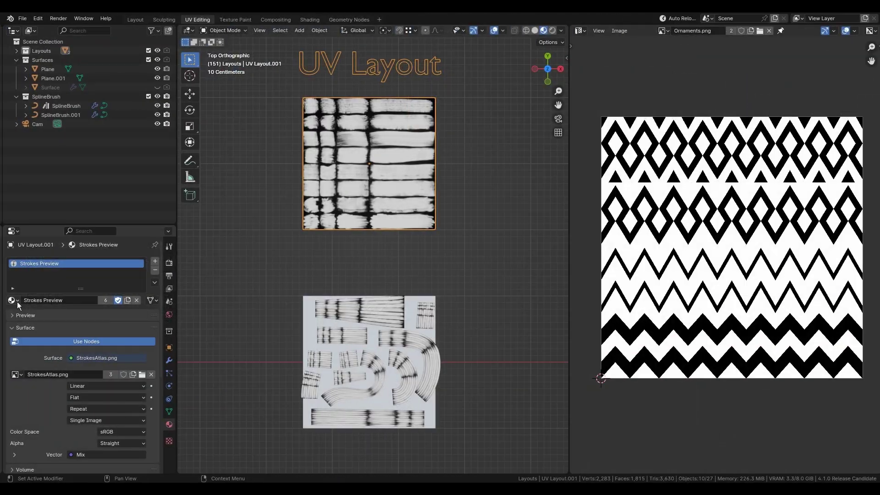
Step: Assign the TrimSheet Preview material to the UV Layout.001 plane and to the SplineBrush.001 stroke cards
{"action": "left_click", "coordinate": [11, 300]}
{"action": "left_click", "coordinate": [63, 340]}
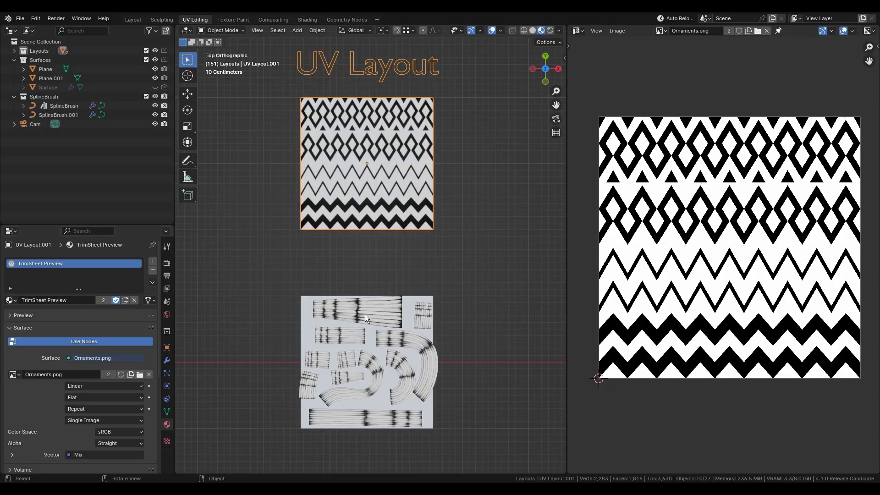
{"action": "left_click", "coordinate": [312, 385]}
{"action": "left_click", "coordinate": [167, 360]}
{"action": "scroll", "coordinate": [126, 378], "scroll_direction": "down", "scroll_amount": 10}
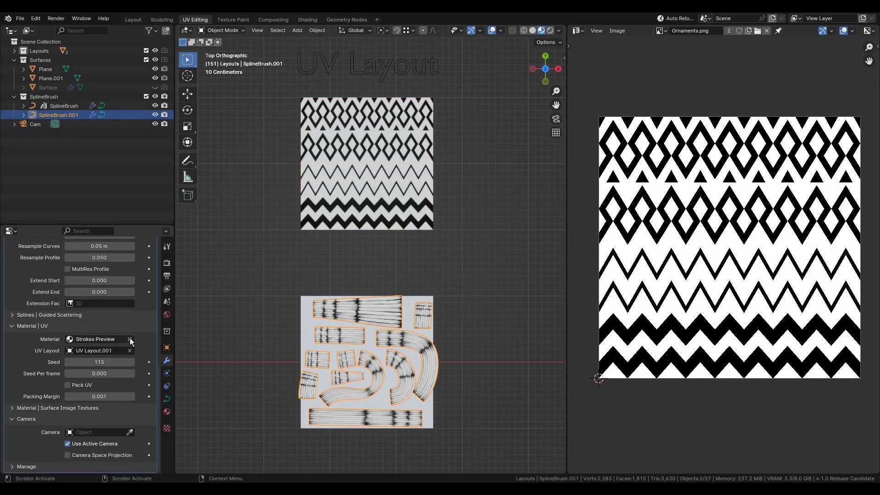
{"action": "left_click", "coordinate": [69, 339]}
{"action": "left_click", "coordinate": [87, 387]}
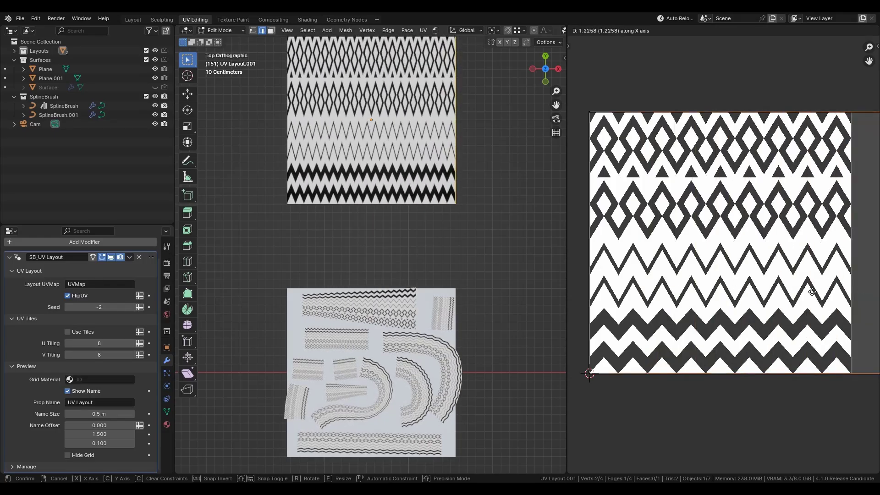
Step: Try moving the layout's right UV edge along X and its bottom UV edge along Y
{"action": "right_click", "coordinate": [783, 303]}
{"action": "left_click_drag", "start_coordinate": [656, 420], "coordinate": [649, 413]}
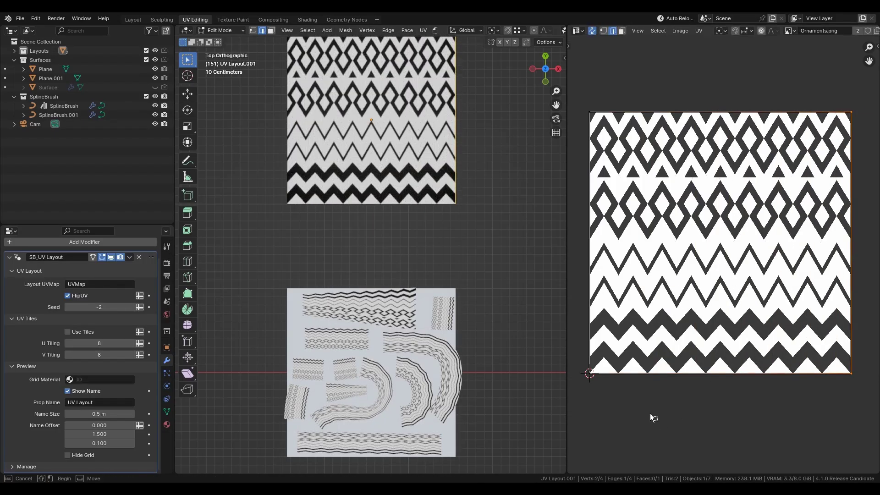
{"action": "left_click", "coordinate": [644, 356], "text": "shift"}
{"action": "key", "text": "y"}
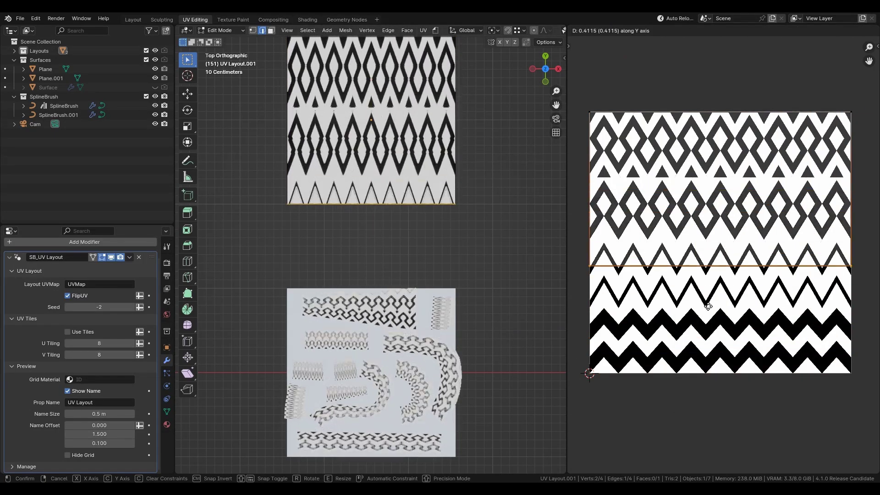
{"action": "right_click", "coordinate": [696, 206]}
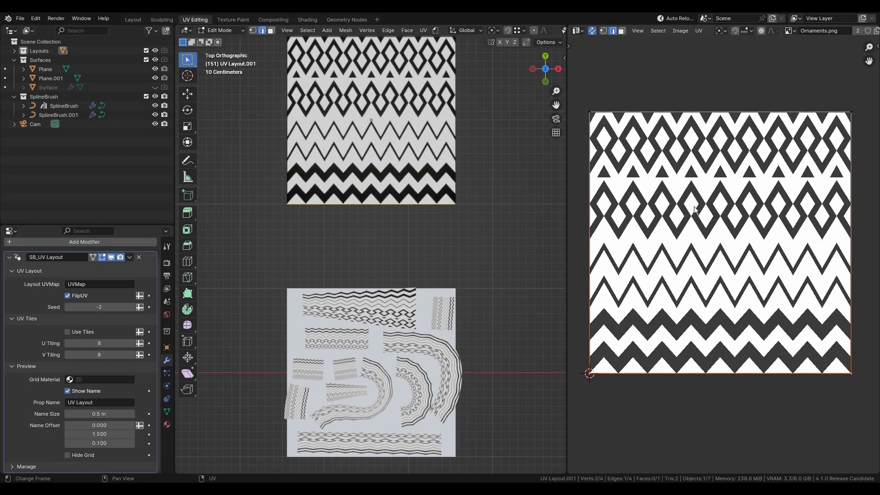
Step: Split the trim-sheet layout plane into four equal rows with three evenly spaced horizontal loop cuts
{"action": "scroll", "coordinate": [370, 249], "scroll_direction": "down", "scroll_amount": 1}
{"action": "middle_click_drag", "start_coordinate": [301, 149], "coordinate": [295, 200], "text": "shift"}
{"action": "scroll", "coordinate": [295, 201], "scroll_direction": "up", "scroll_amount": 1}
{"action": "key", "text": "ctrl+r"}
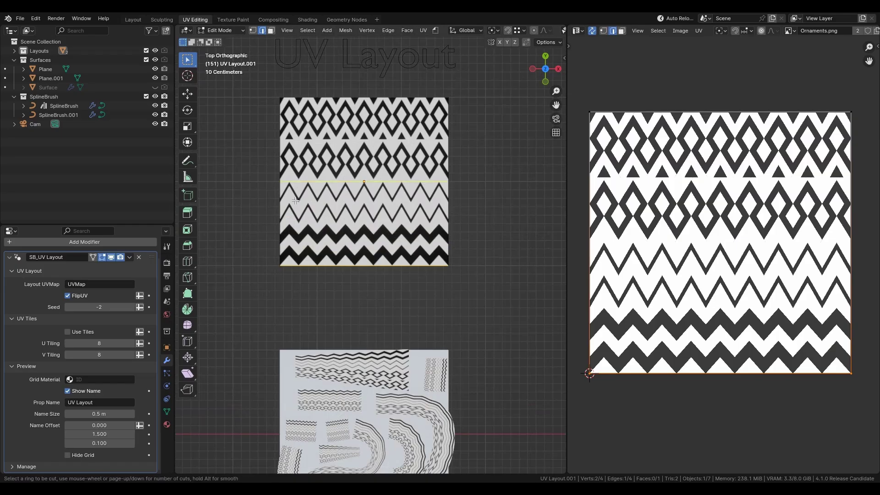
{"action": "left_click", "coordinate": [295, 198]}
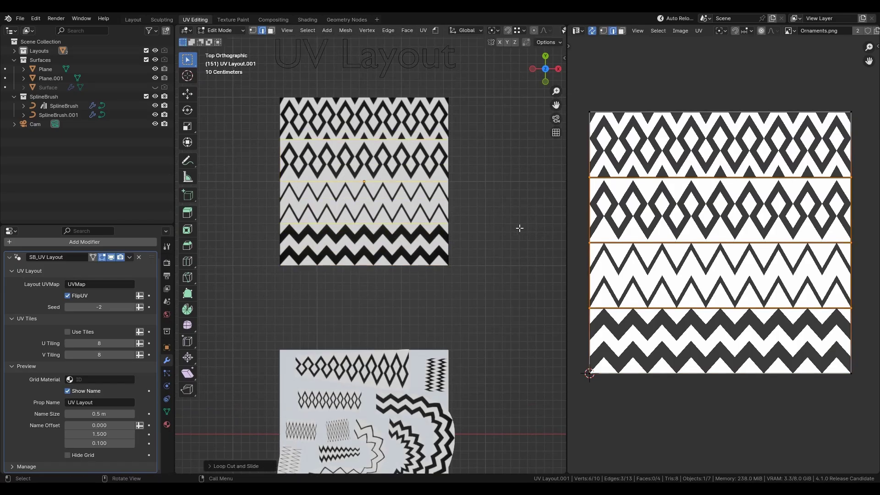
Step: Leave mesh editing and inspect how the four ornament strips map onto the stroke cards
{"action": "scroll", "coordinate": [520, 228], "scroll_direction": "down", "scroll_amount": 1}
{"action": "middle_click_drag", "start_coordinate": [382, 445], "coordinate": [388, 396], "text": "shift"}
{"action": "key", "text": "Tab"}
{"action": "scroll", "coordinate": [351, 337], "scroll_direction": "up", "scroll_amount": 3}
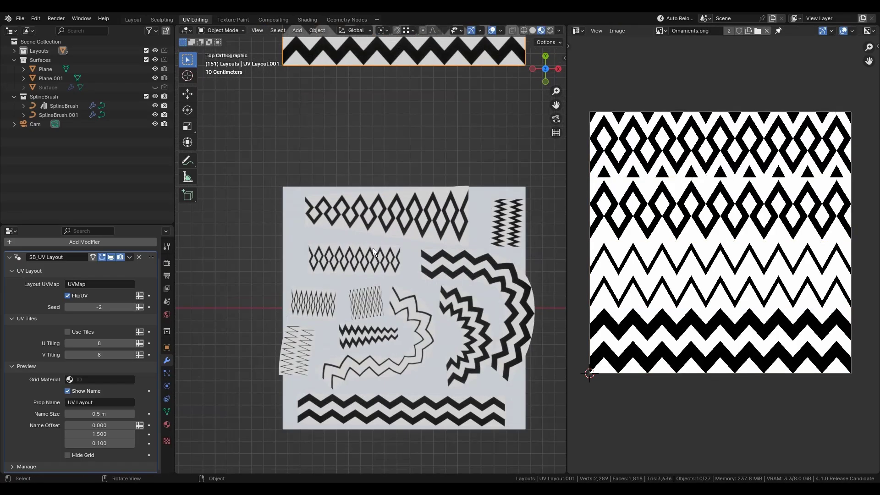
{"action": "scroll", "coordinate": [309, 337], "scroll_direction": "up", "scroll_amount": 2}
{"action": "middle_click_drag", "start_coordinate": [273, 399], "coordinate": [291, 344], "text": "shift"}
{"action": "middle_click_drag", "start_coordinate": [467, 319], "coordinate": [375, 312], "text": "shift"}
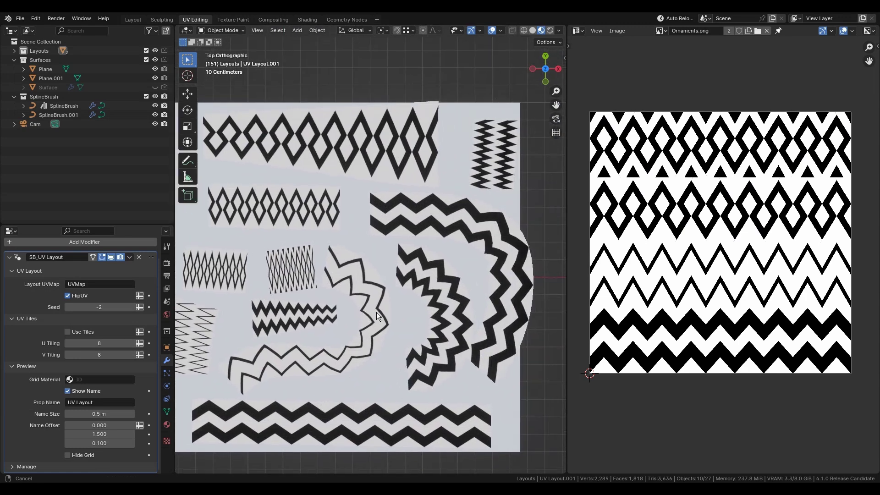
{"action": "scroll", "coordinate": [375, 287], "scroll_direction": "down", "scroll_amount": 2}
{"action": "middle_click_drag", "start_coordinate": [376, 265], "coordinate": [384, 264], "text": "shift"}
{"action": "scroll", "coordinate": [380, 271], "scroll_direction": "down", "scroll_amount": 2}
{"action": "middle_click_drag", "start_coordinate": [391, 156], "coordinate": [396, 246], "text": "shift"}
{"action": "scroll", "coordinate": [397, 247], "scroll_direction": "down", "scroll_amount": 2}
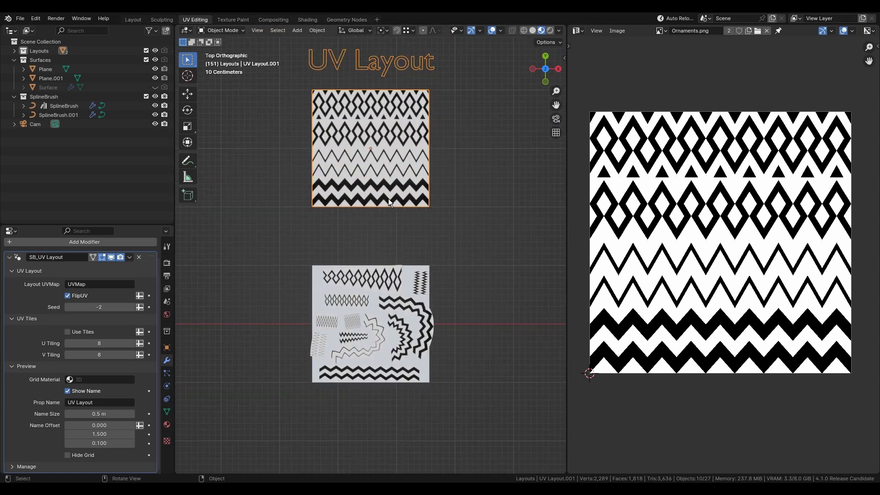
Step: Split the layout plane into nine equal columns with eight evenly spaced vertical loop cuts
{"action": "key", "text": "Tab"}
{"action": "scroll", "coordinate": [380, 198], "scroll_direction": "up", "scroll_amount": 1}
{"action": "key", "text": "ctrl+r"}
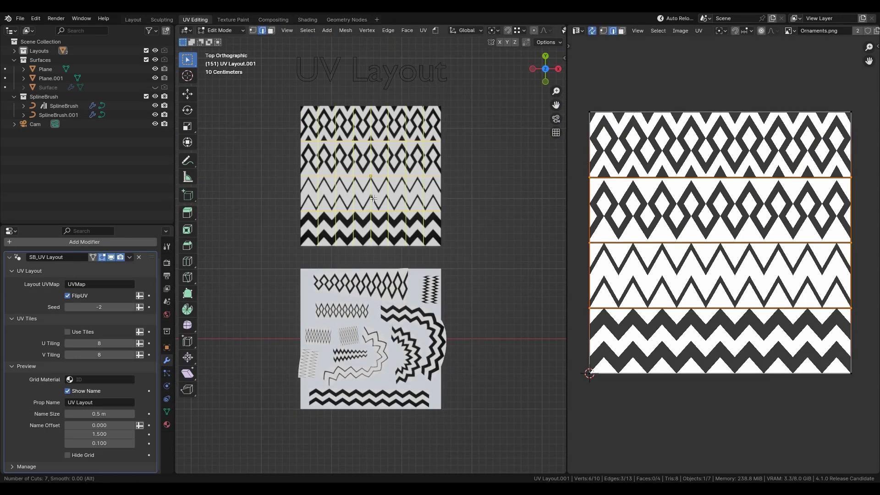
{"action": "left_click", "coordinate": [373, 199]}
{"action": "right_click", "coordinate": [379, 199]}
Step: Delete the lower three rows of faces from the layout plane, keeping only the upper diamond row
{"action": "middle_click_drag", "start_coordinate": [385, 215], "coordinate": [407, 266], "text": "shift"}
{"action": "key", "text": "3"}
{"action": "key", "text": "c"}
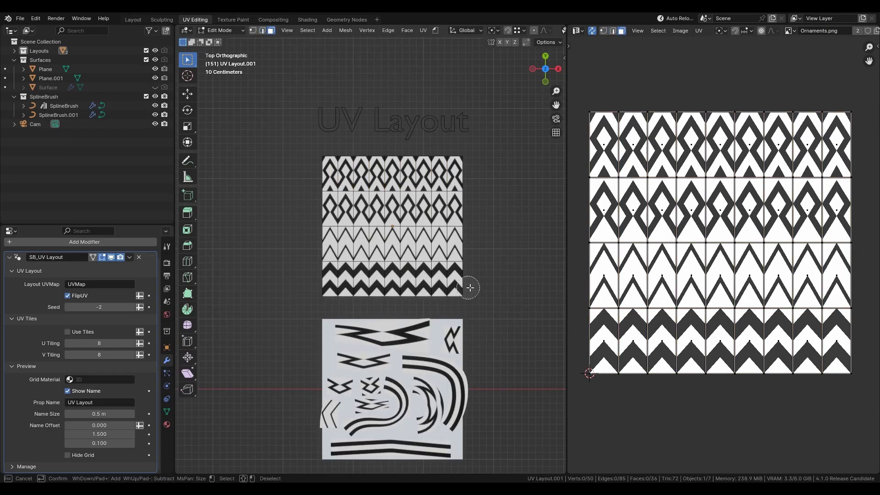
{"action": "mouse_move", "coordinate": [469, 287]}
{"action": "left_mouse_down"}
{"action": "mouse_move", "coordinate": [338, 243]}
{"action": "mouse_move", "coordinate": [292, 212]}
{"action": "left_mouse_up"}
{"action": "right_click", "coordinate": [292, 212]}
Step: Duplicate the remaining row by -0.5 m along Y, and duplicate both resulting rows by -1 m along Y
{"action": "key", "text": "shift+d"}
{"action": "middle_click_drag", "start_coordinate": [397, 195], "coordinate": [405, 225]}
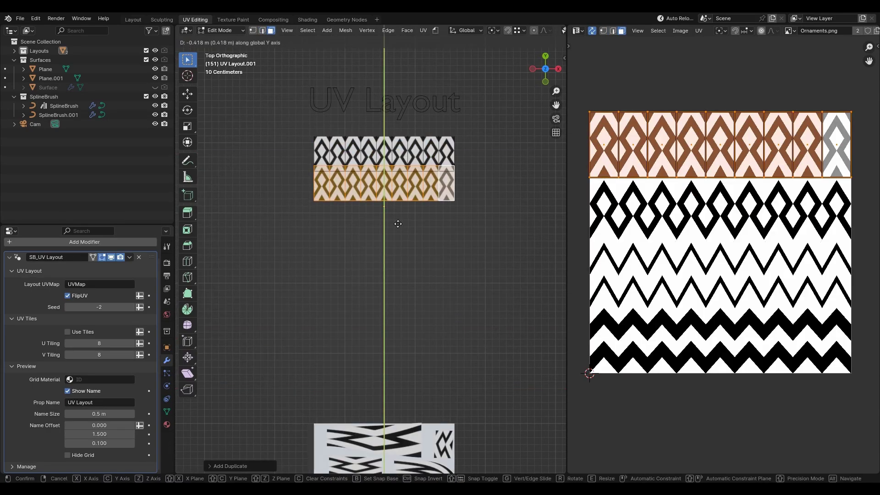
{"action": "type", "text": "-.5"}
{"action": "key", "text": "Return"}
{"action": "key", "text": "a"}
{"action": "key", "text": "shift+d"}
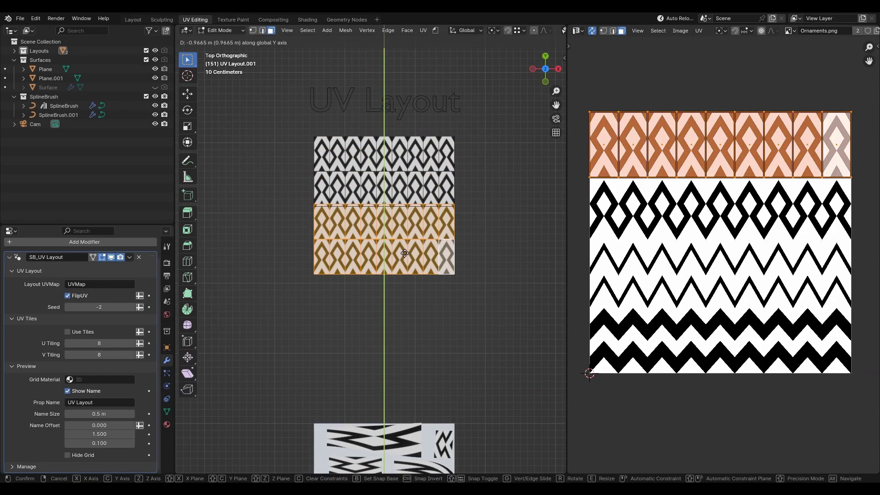
{"action": "type", "text": "1-"}
{"action": "key", "text": "Return"}
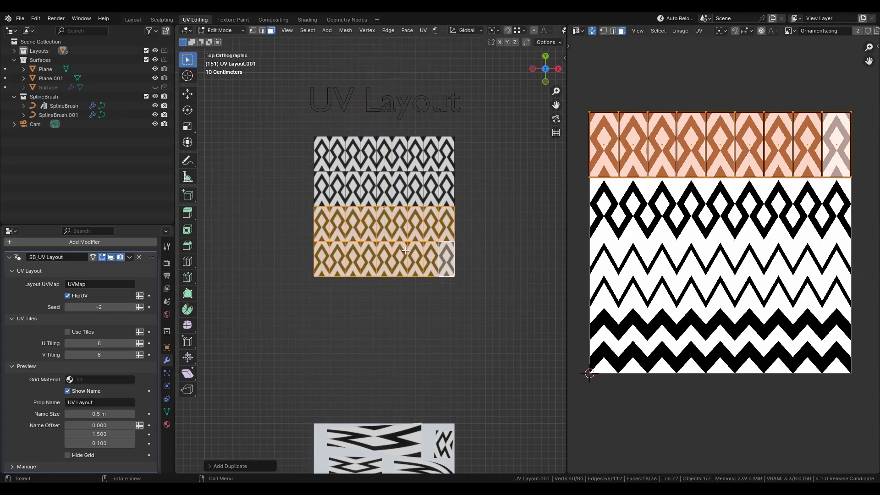
Step: Select all four rows and duplicate them by -2 m along Y
{"action": "left_click_drag", "start_coordinate": [483, 322], "coordinate": [293, 132]}
{"action": "key", "text": "shift+d"}
{"action": "key", "text": "y"}
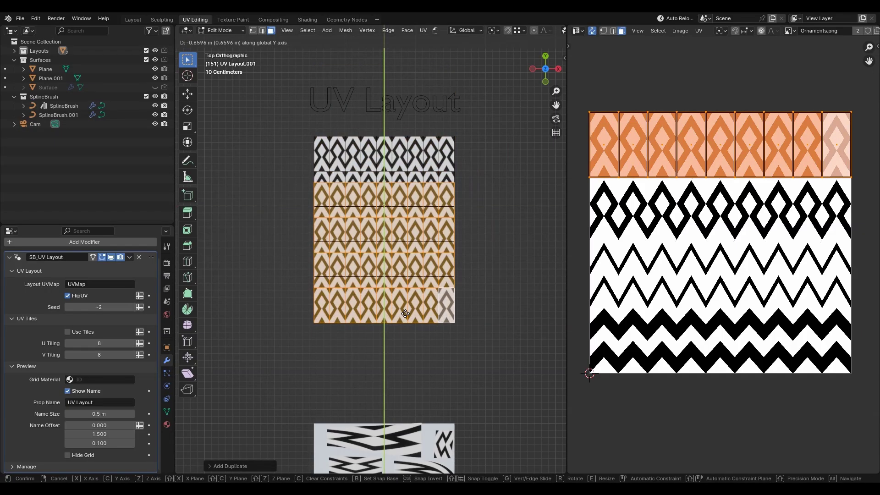
{"action": "key", "text": "minus"}
{"action": "key", "text": "2"}
{"action": "key", "text": "Return"}
Step: Delete the edges past a diagonal so the rows form a staircase starting with one tile in the uppermost row
{"action": "scroll", "coordinate": [410, 307], "scroll_direction": "down", "scroll_amount": 1}
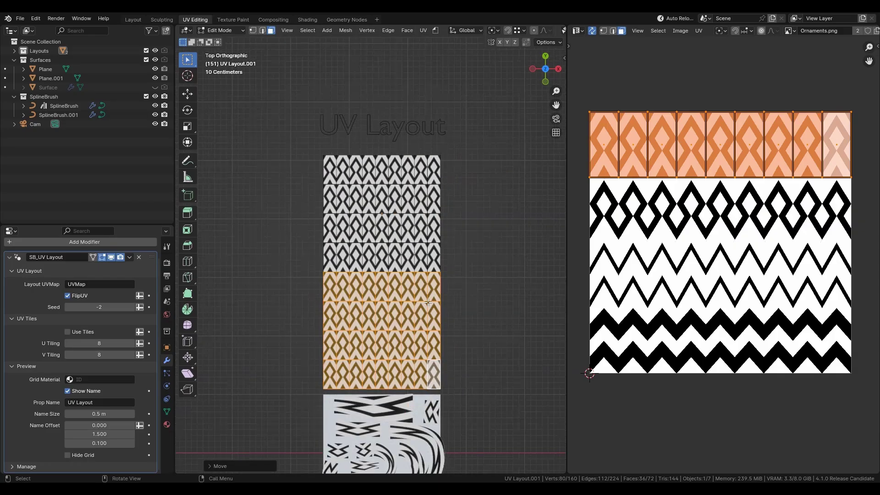
{"action": "middle_click_drag", "start_coordinate": [477, 141], "coordinate": [481, 73], "text": "shift"}
{"action": "scroll", "coordinate": [482, 74], "scroll_direction": "up", "scroll_amount": 1}
{"action": "key", "text": "2"}
{"action": "key", "text": "alt+a"}
{"action": "key", "text": "c"}
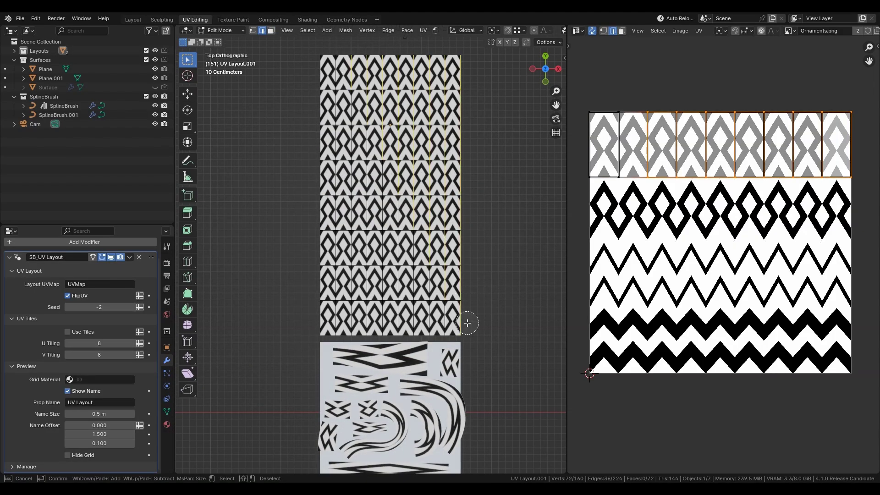
{"action": "key", "text": "x"}
{"action": "left_click", "coordinate": [454, 199]}
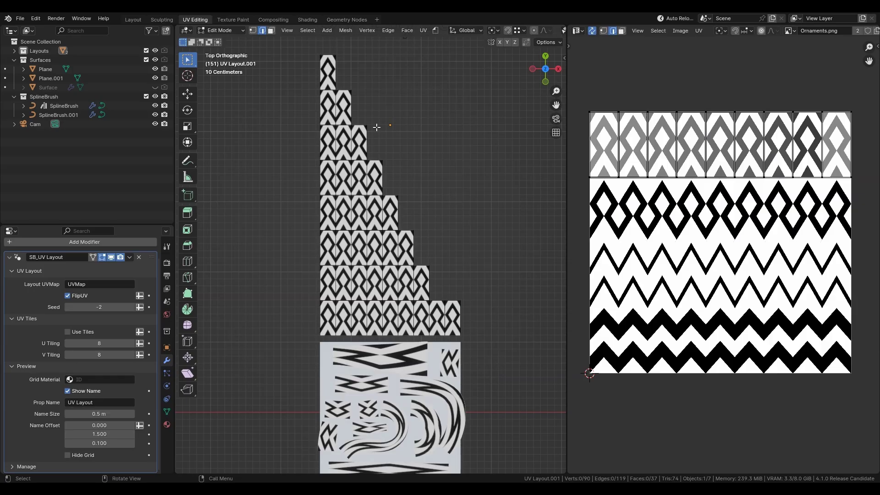
Step: Dissolve the inner vertical edges of the staircase so each row becomes a single face
{"action": "left_click_drag", "start_coordinate": [348, 320], "coordinate": [332, 320]}
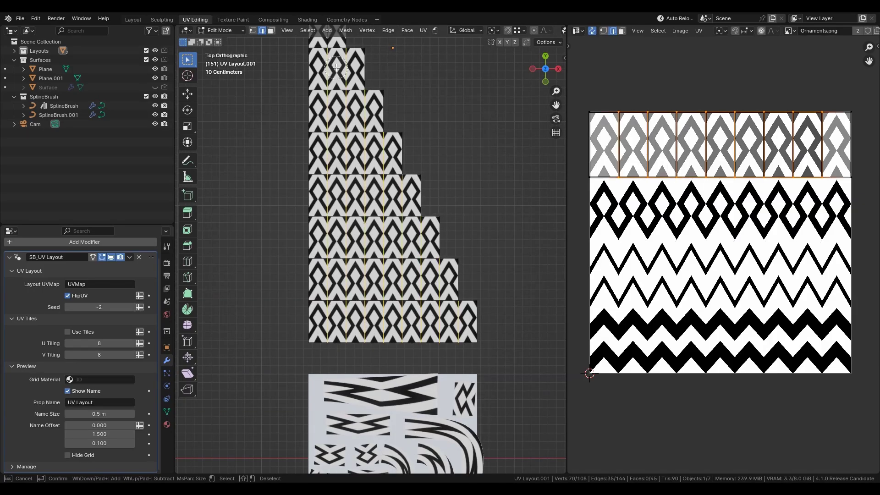
{"action": "key", "text": "Escape"}
{"action": "key", "text": "ctrl+x"}
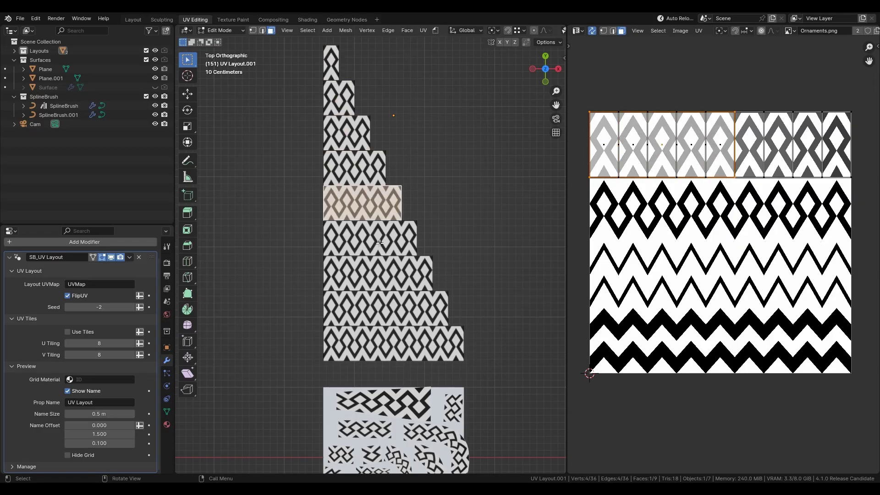
{"action": "left_click", "coordinate": [381, 344]}
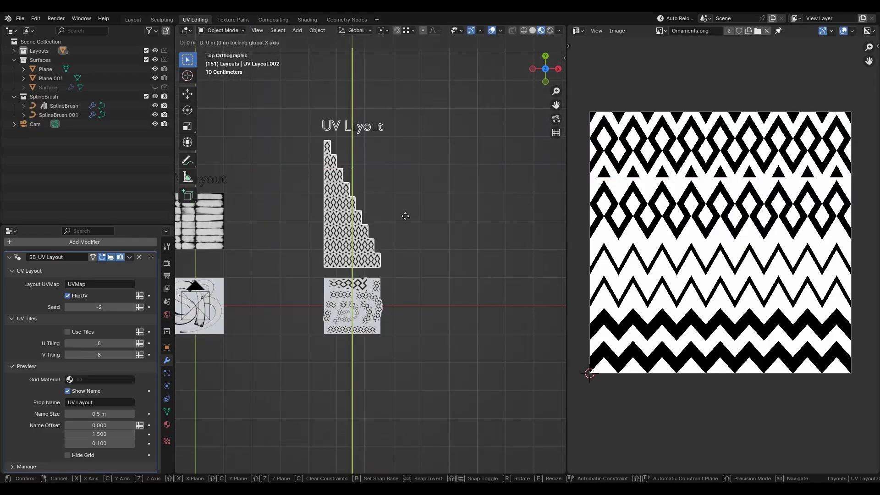
Step: Duplicate the staircase layout and place the copy beside the original along X
{"action": "right_click", "coordinate": [385, 223]}
{"action": "key", "text": "g"}
{"action": "key", "text": "x"}
{"action": "left_click", "coordinate": [446, 225]}
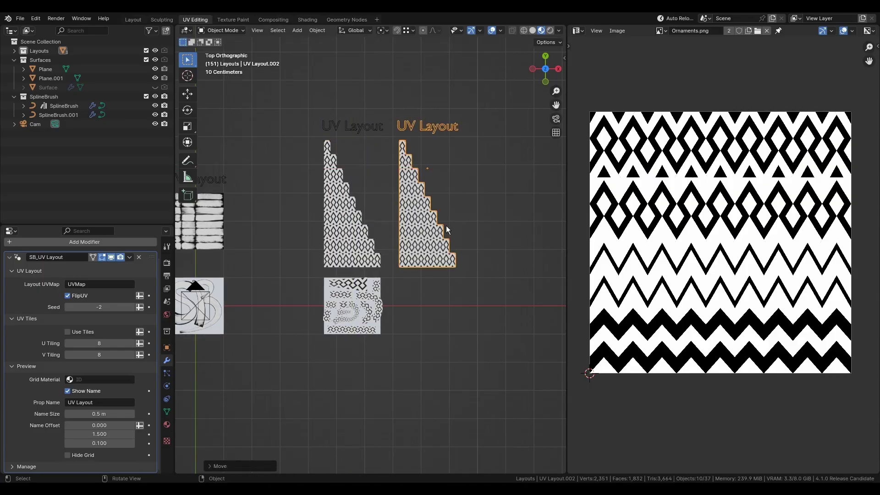
{"action": "middle_click_drag", "start_coordinate": [446, 229], "coordinate": [403, 220], "text": "shift"}
Step: Move all UVs of the duplicated layout by -0.75 along Y onto the thick zigzag strip
{"action": "key", "text": "Tab"}
{"action": "key", "text": "a"}
{"action": "key", "text": "g"}
{"action": "key", "text": "c"}
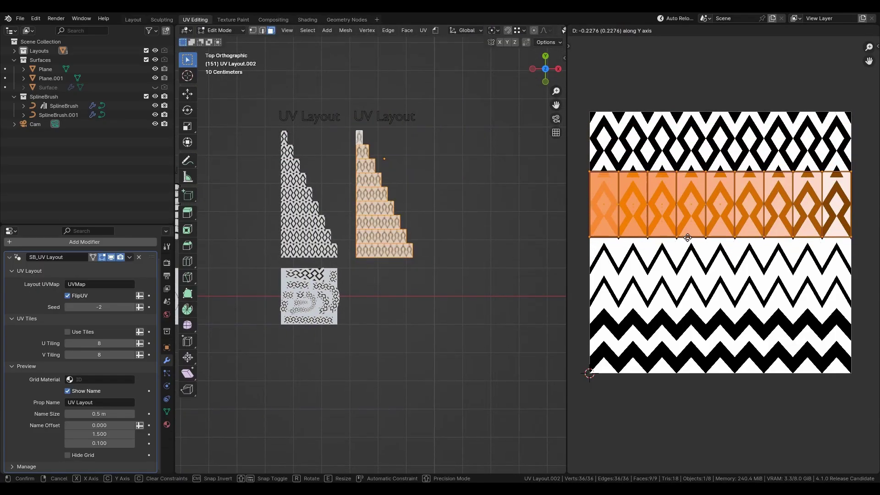
{"action": "type", "text": "-.25"}
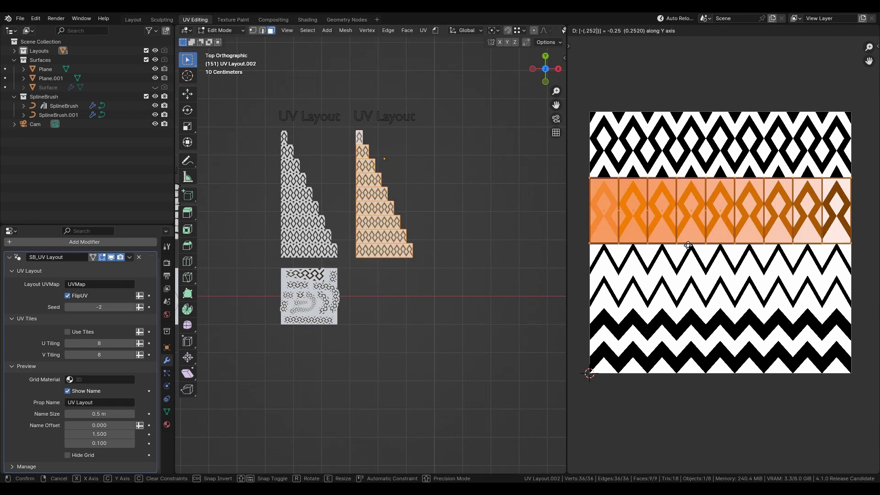
{"action": "key", "text": "Escape"}
{"action": "key", "text": "g"}
{"action": "key", "text": "y"}
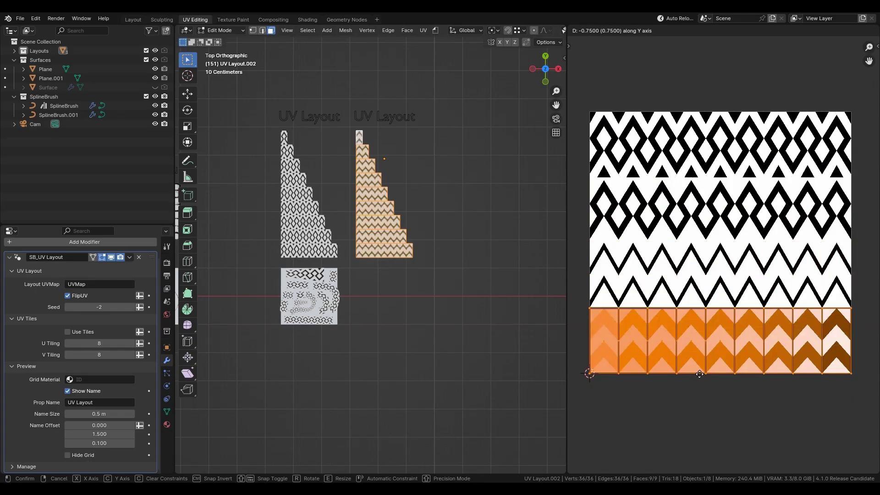
{"action": "left_click", "coordinate": [544, 355]}
Step: Try changing the radius and position of the uppermost stroke's end point to test how the pattern adapts
{"action": "scroll", "coordinate": [421, 284], "scroll_direction": "up", "scroll_amount": 3}
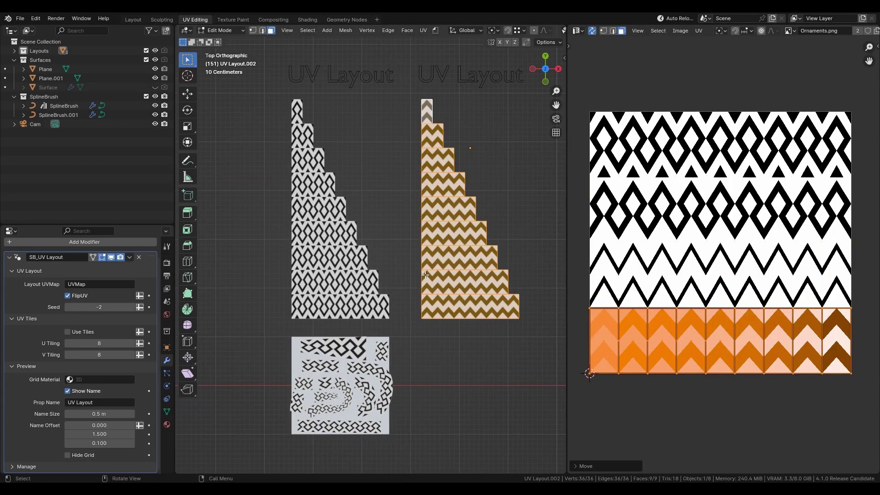
{"action": "scroll", "coordinate": [430, 161], "scroll_direction": "down", "scroll_amount": 2}
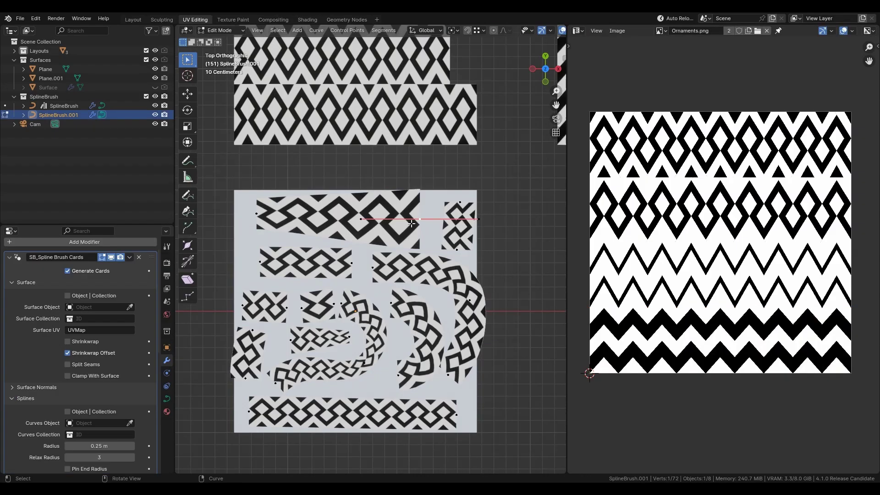
{"action": "key", "text": "alt+s"}
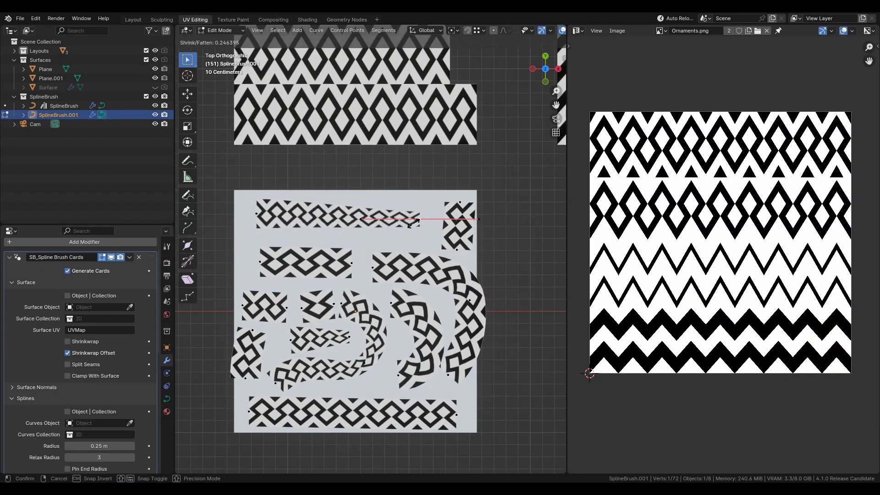
{"action": "left_click", "coordinate": [485, 245]}
{"action": "key", "text": "g"}
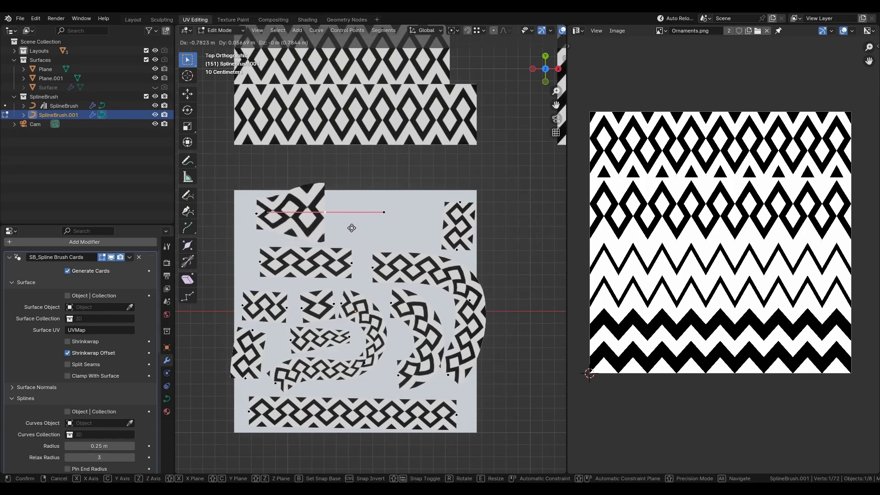
{"action": "left_click", "coordinate": [446, 234]}
{"action": "key", "text": "g"}
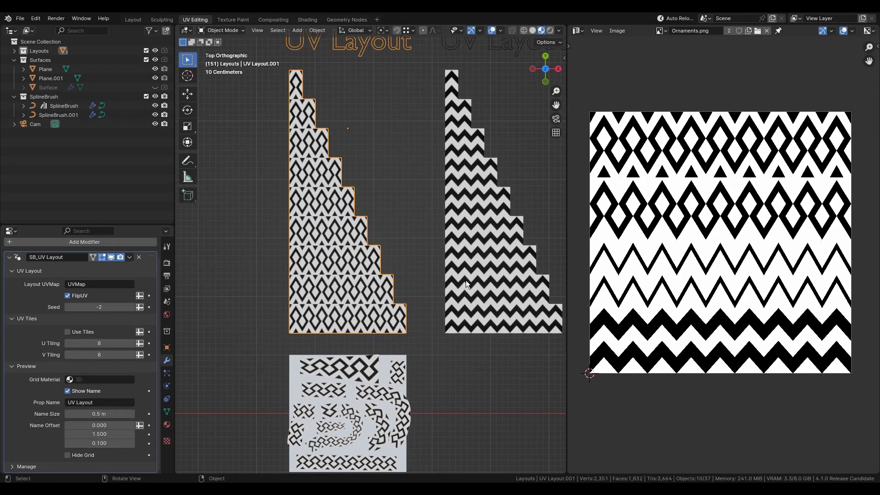
Step: Join the diamond and zigzag staircase layouts into the single object UV Layout.002 and check its combined UVs
{"action": "key", "text": "ctrl+z"}
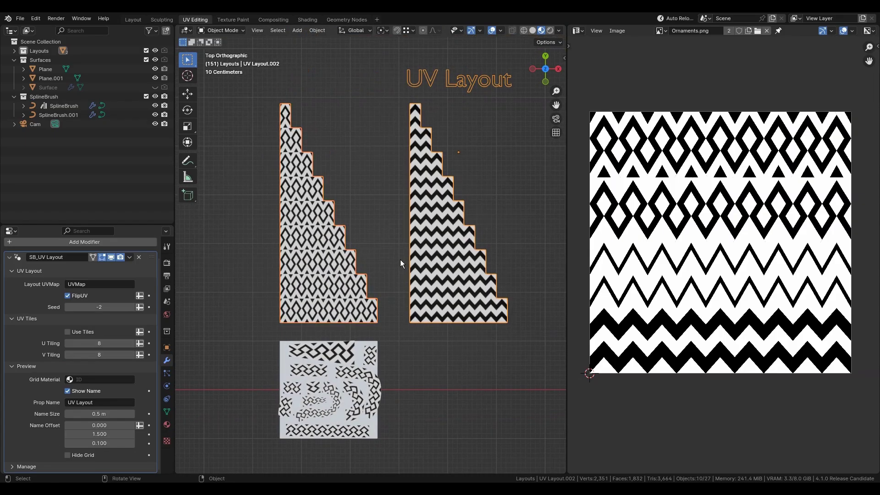
{"action": "scroll", "coordinate": [342, 264], "scroll_direction": "down", "scroll_amount": 2}
{"action": "middle_click_drag", "start_coordinate": [342, 264], "coordinate": [366, 257], "text": "shift"}
{"action": "middle_click_drag", "start_coordinate": [410, 352], "coordinate": [421, 307], "text": "shift"}
{"action": "scroll", "coordinate": [388, 230], "scroll_direction": "up", "scroll_amount": 1}
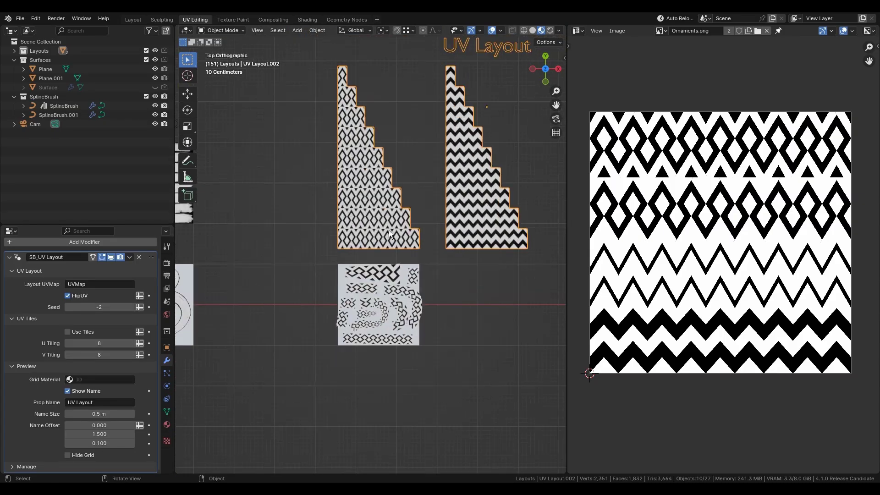
{"action": "key", "text": "Tab"}
{"action": "key", "text": "a"}
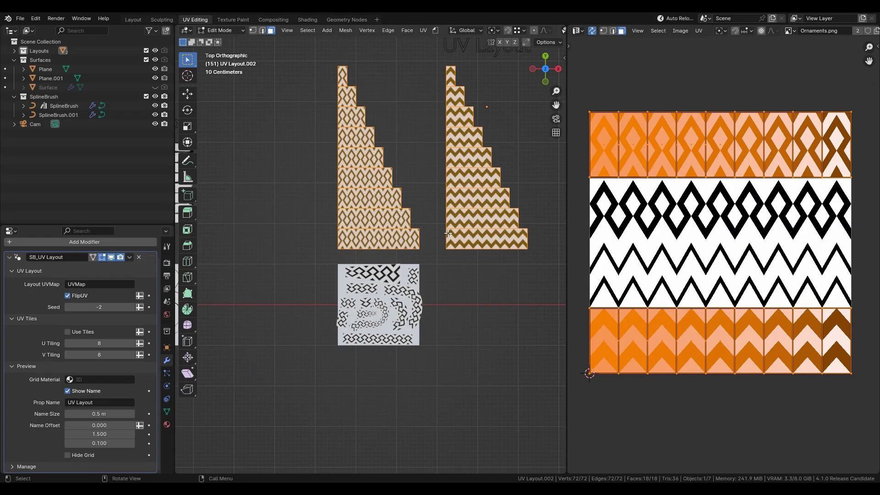
Step: Replace UV Layout.001 with the joined layout as the UV Layout of the SplineBrush.001 stroke cards
{"action": "key", "text": "Tab"}
{"action": "left_click", "coordinate": [396, 311]}
{"action": "scroll", "coordinate": [392, 261], "scroll_direction": "up", "scroll_amount": 4}
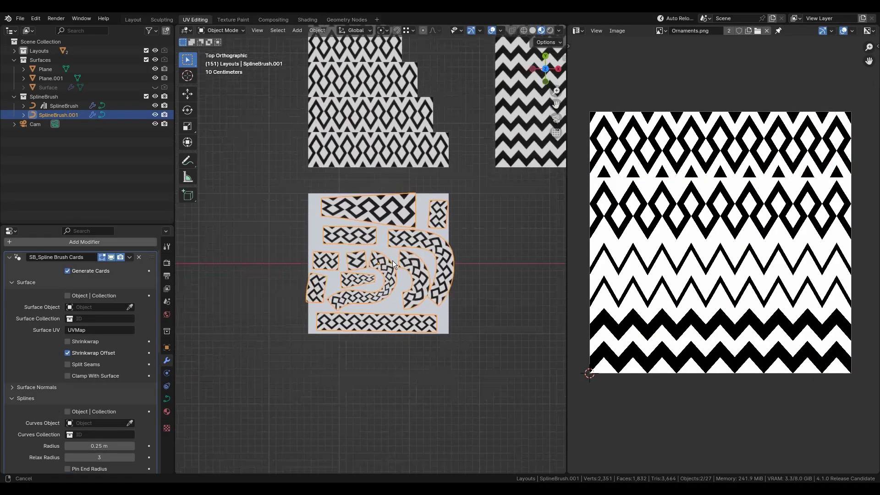
{"action": "scroll", "coordinate": [137, 420], "scroll_direction": "down", "scroll_amount": 12}
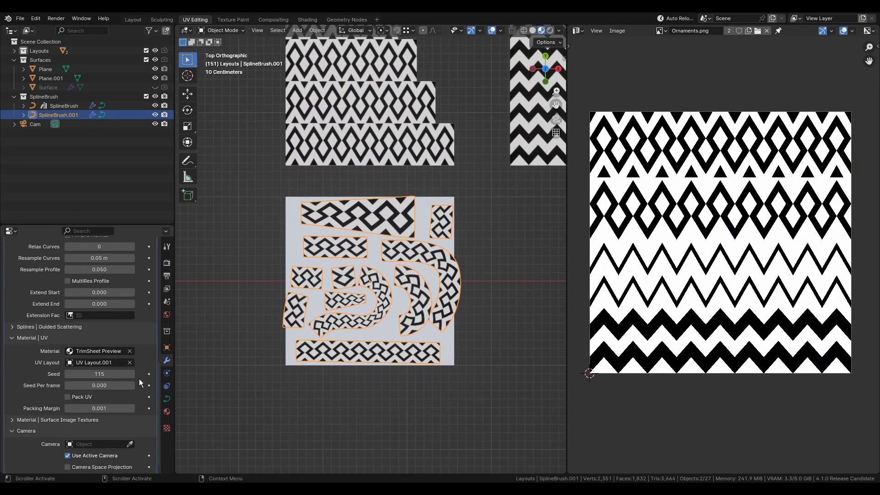
{"action": "left_click", "coordinate": [130, 362]}
{"action": "left_click", "coordinate": [130, 363]}
{"action": "left_click", "coordinate": [358, 126]}
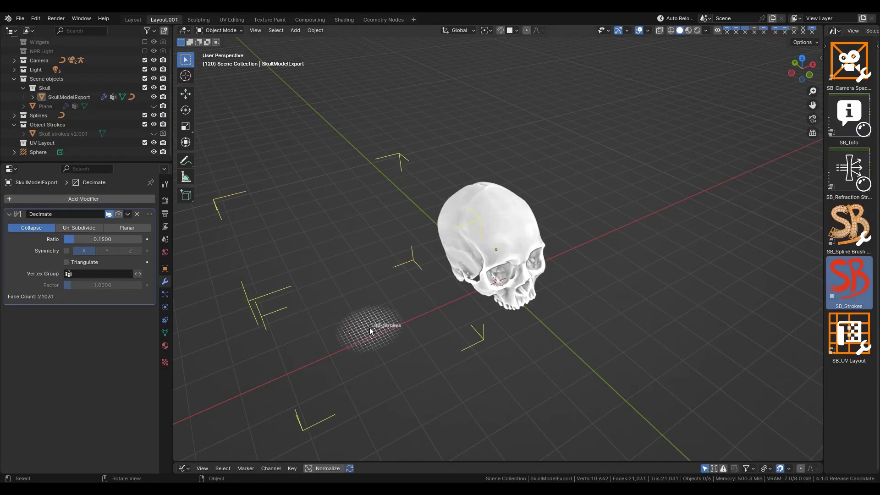
Step: Add the SB_Strokes asset to the skull scene and reset the stroke object's location to the world origin
{"action": "left_click_drag", "start_coordinate": [371, 331], "coordinate": [370, 330]}
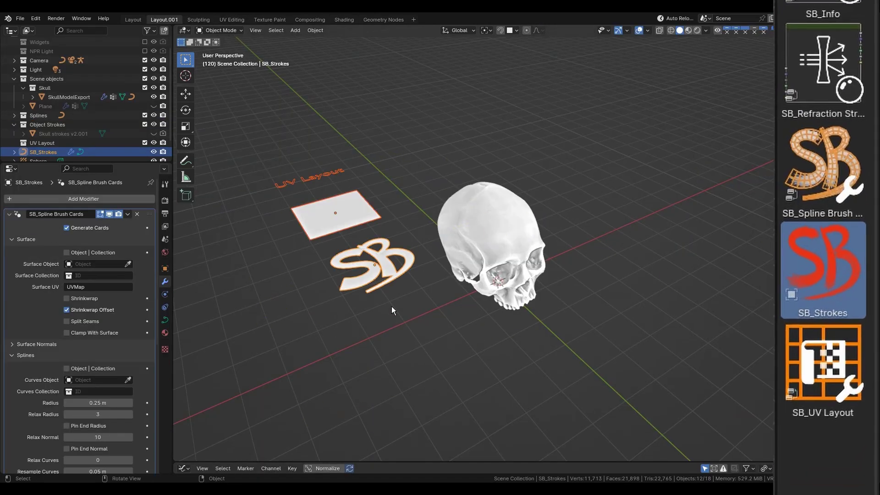
{"action": "left_click", "coordinate": [386, 265]}
{"action": "key", "text": "alt+g"}
Step: Edit the SB_Strokes curve and draw brush strokes on the skull's forehead using Surface projection
{"action": "scroll", "coordinate": [544, 309], "scroll_direction": "up", "scroll_amount": 3}
{"action": "middle_click_drag", "start_coordinate": [544, 309], "coordinate": [546, 270]}
{"action": "key", "text": "Tab"}
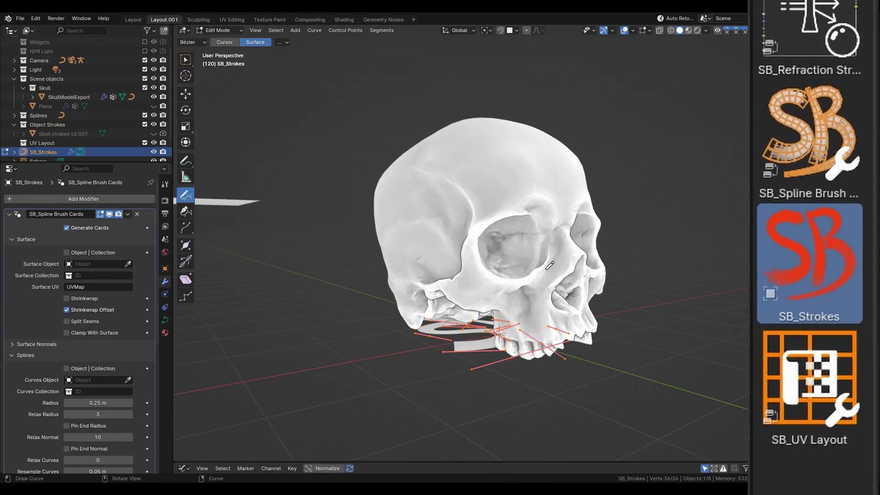
{"action": "left_click", "coordinate": [537, 282]}
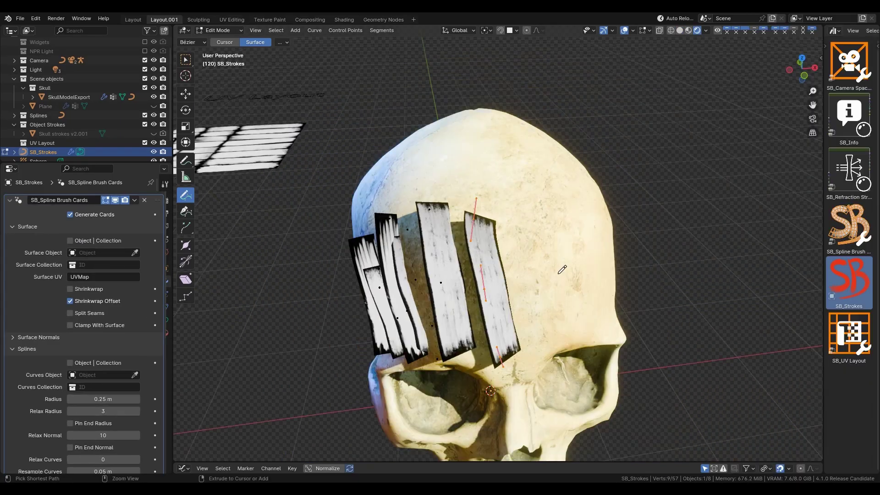
Step: Draw another stroke on the skull's forehead and assign SkullModelExport as the Surface Object of the brush cards
{"action": "left_click_drag", "start_coordinate": [535, 348], "coordinate": [510, 179]}
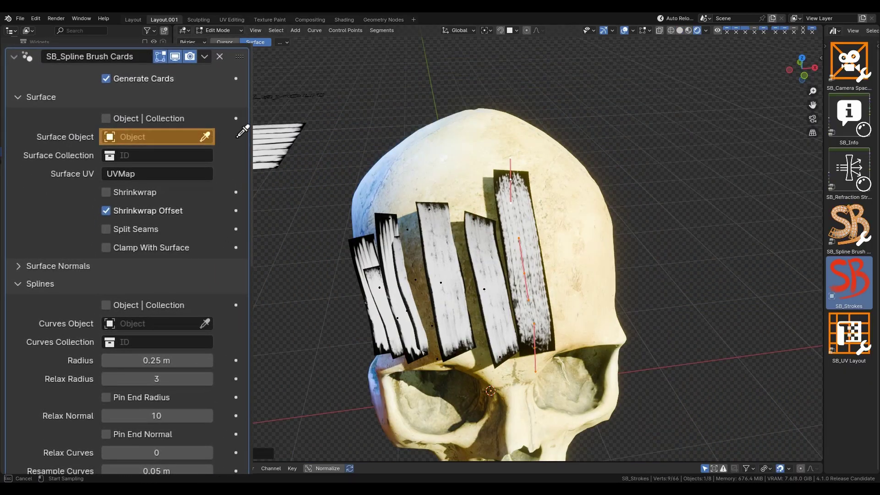
{"action": "left_click", "coordinate": [563, 257]}
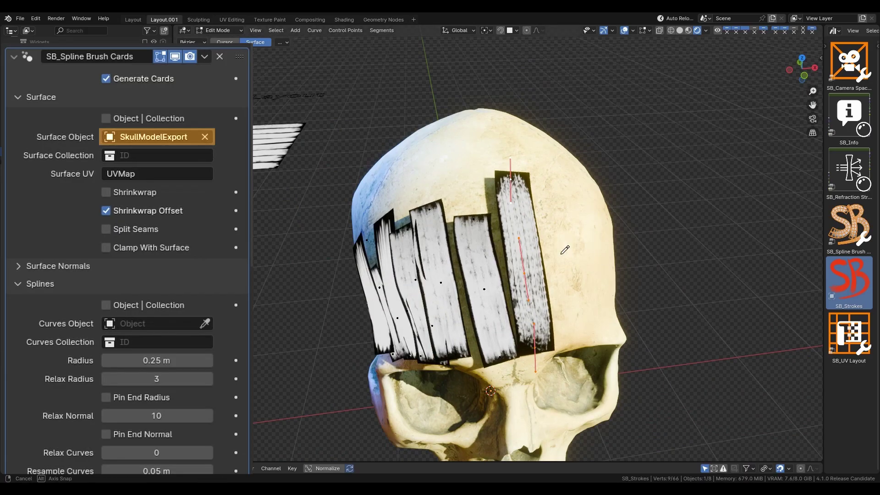
{"action": "middle_click_drag", "start_coordinate": [563, 258], "coordinate": [632, 265]}
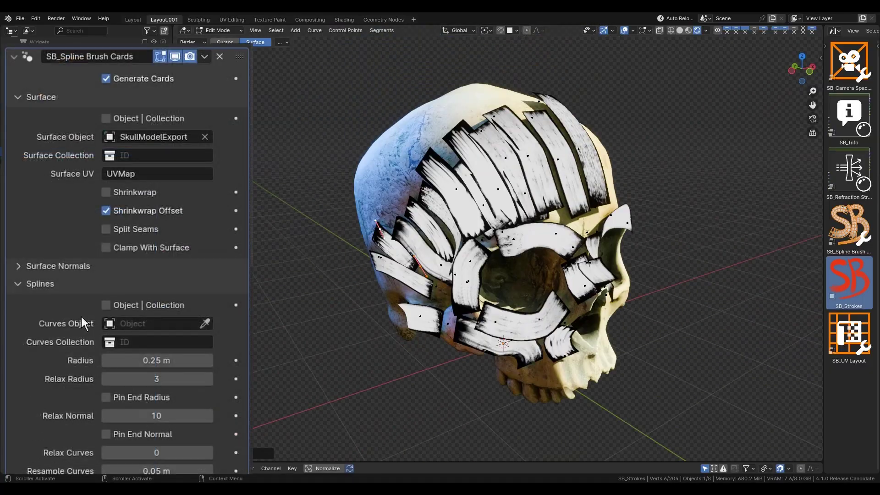
Step: Give the brush cards the Skull.Cards material and assign the SkullModelExport image as Surface Texture 1
{"action": "scroll", "coordinate": [81, 317], "scroll_direction": "down", "scroll_amount": 10}
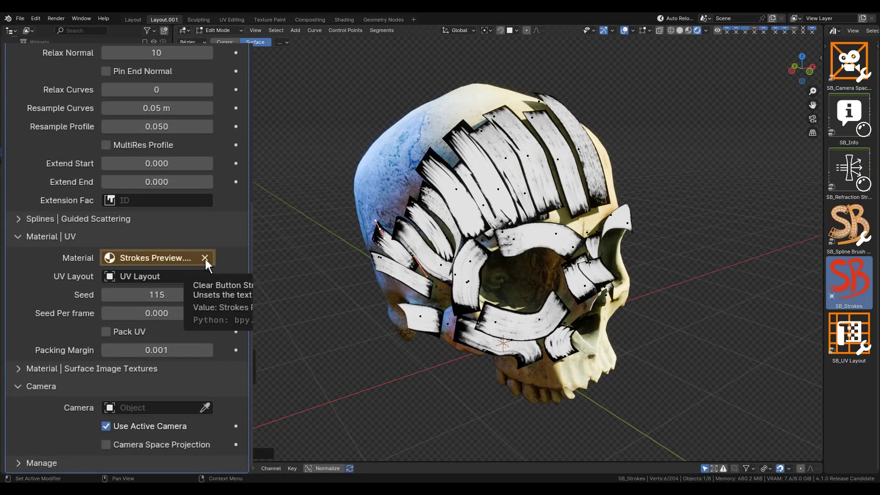
{"action": "left_click", "coordinate": [204, 257]}
{"action": "left_click", "coordinate": [204, 257]}
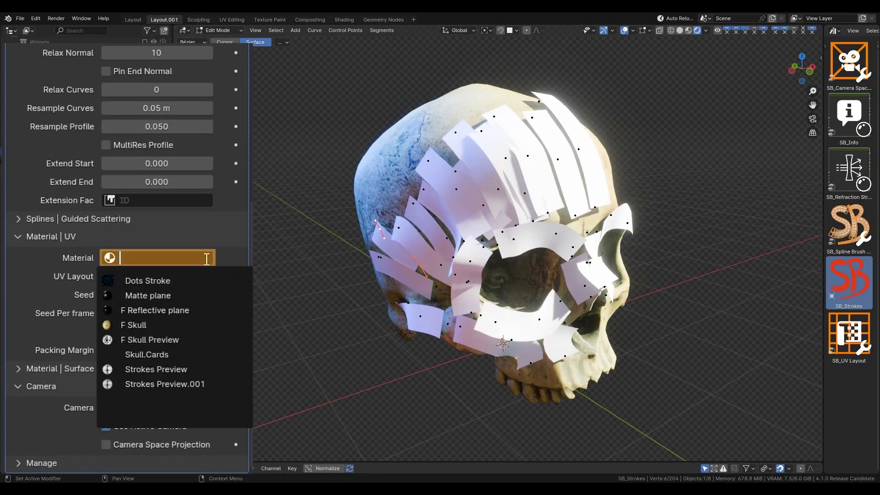
{"action": "left_click", "coordinate": [185, 354]}
{"action": "scroll", "coordinate": [153, 362], "scroll_direction": "down", "scroll_amount": 4}
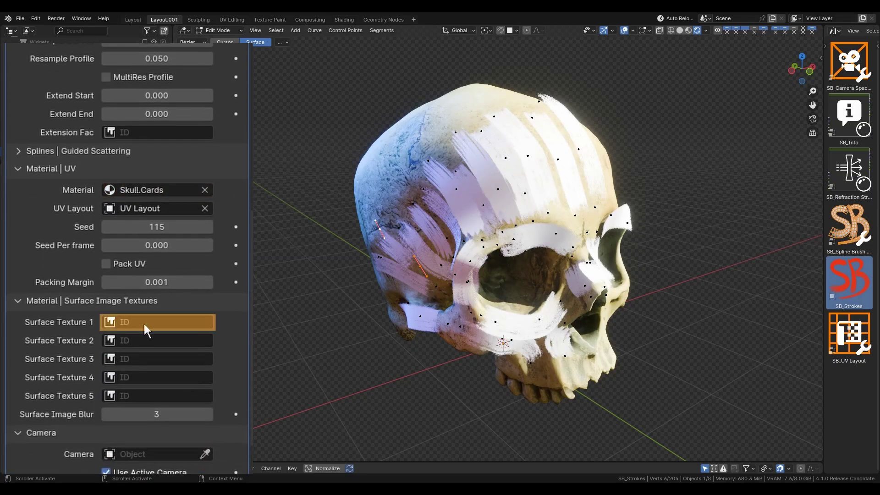
{"action": "left_click", "coordinate": [147, 324]}
{"action": "left_click", "coordinate": [197, 183]}
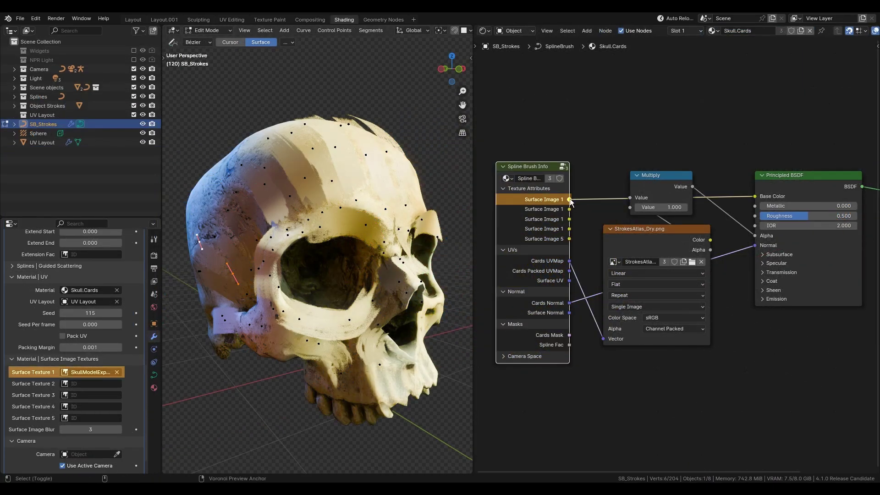
Step: Preview the first Surface Image output of the Spline Brush Info node on the cards and try different Surface Image Blur levels
{"action": "left_click", "coordinate": [570, 200], "text": "ctrl+shift"}
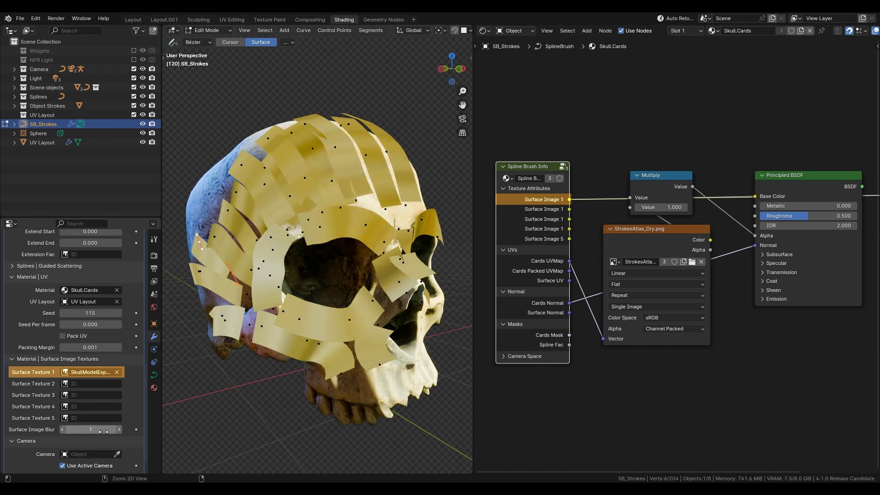
{"action": "scroll", "coordinate": [103, 431], "scroll_direction": "down", "scroll_amount": 1, "text": "ctrl"}
{"action": "scroll", "coordinate": [103, 432], "scroll_direction": "up", "scroll_amount": 2, "text": "ctrl"}
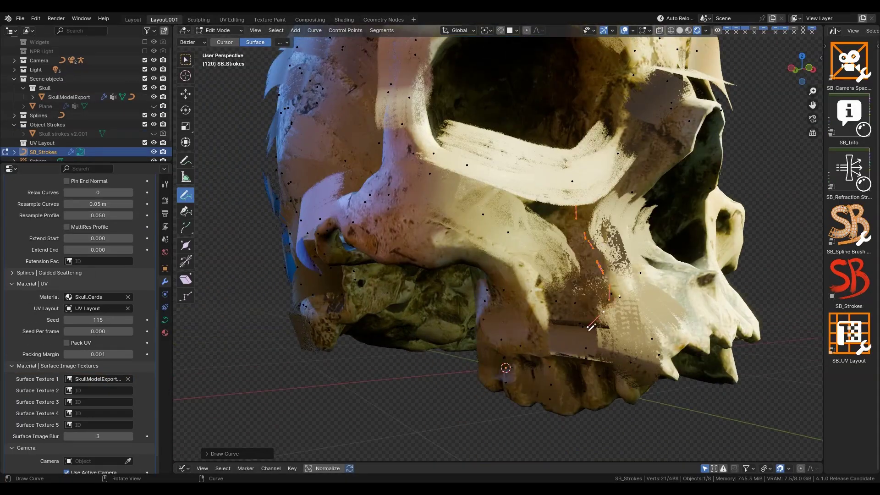
Step: Draw more brush strokes on the skull, covering the eye socket and the surrounding face areas
{"action": "mouse_move", "coordinate": [589, 330]}
{"action": "middle_mouse_down"}
{"action": "mouse_move", "coordinate": [515, 305]}
{"action": "mouse_move", "coordinate": [532, 227]}
{"action": "middle_mouse_up"}
{"action": "left_click_drag", "start_coordinate": [454, 278], "coordinate": [547, 266]}
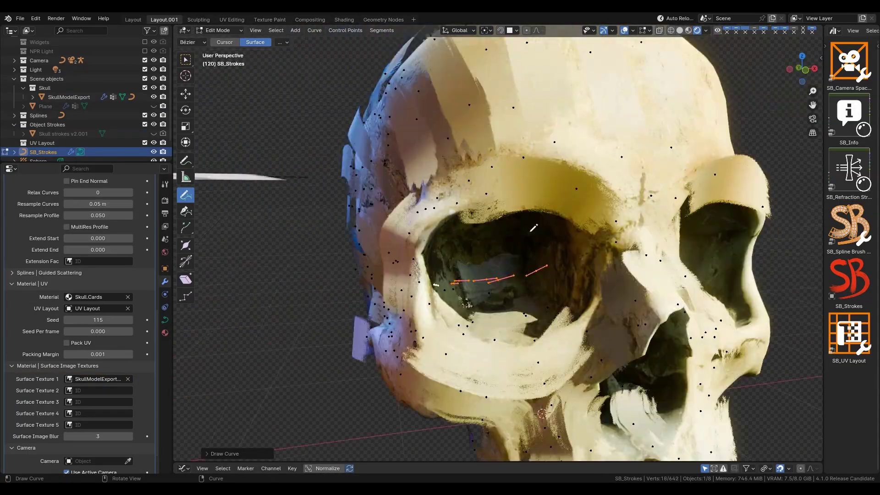
{"action": "middle_click_drag", "start_coordinate": [532, 228], "coordinate": [440, 247]}
{"action": "left_click_drag", "start_coordinate": [539, 400], "coordinate": [606, 276]}
{"action": "mouse_move", "coordinate": [601, 257]}
{"action": "middle_mouse_down"}
{"action": "mouse_move", "coordinate": [507, 369]}
{"action": "mouse_move", "coordinate": [585, 383]}
{"action": "mouse_move", "coordinate": [499, 379]}
{"action": "mouse_move", "coordinate": [508, 378]}
{"action": "middle_mouse_up"}
{"action": "left_click_drag", "start_coordinate": [477, 361], "coordinate": [490, 360]}
{"action": "middle_click_drag", "start_coordinate": [511, 374], "coordinate": [495, 358]}
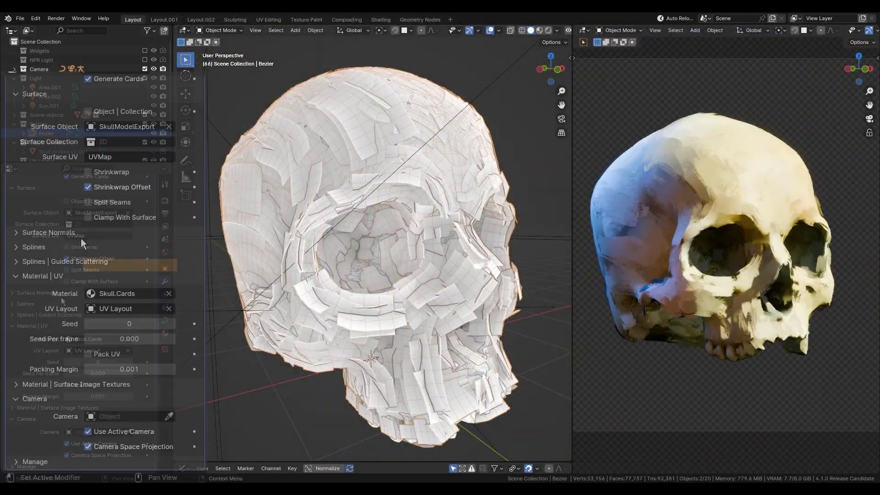
Step: Raise the Bezier cards' Normal Offset to 0.153 and switch Shrinkwrap on with Shrinkwrap Offset off
{"action": "left_click", "coordinate": [72, 233]}
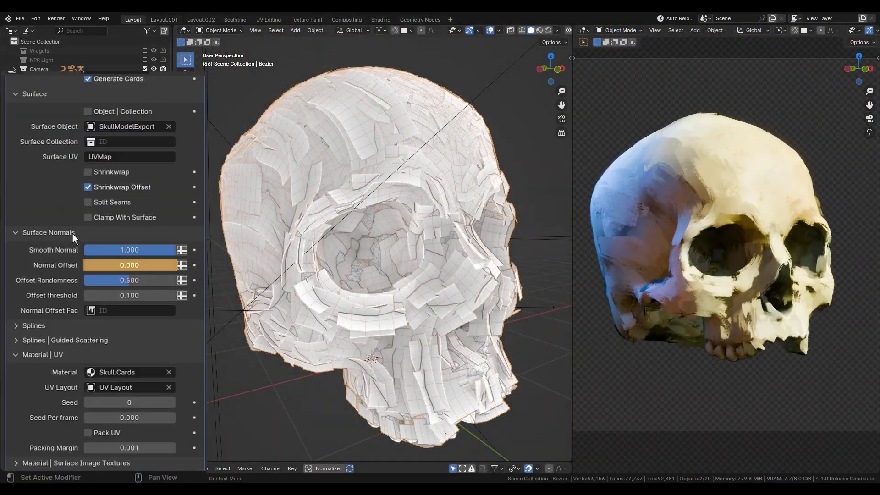
{"action": "left_click_drag", "start_coordinate": [126, 267], "coordinate": [150, 268]}
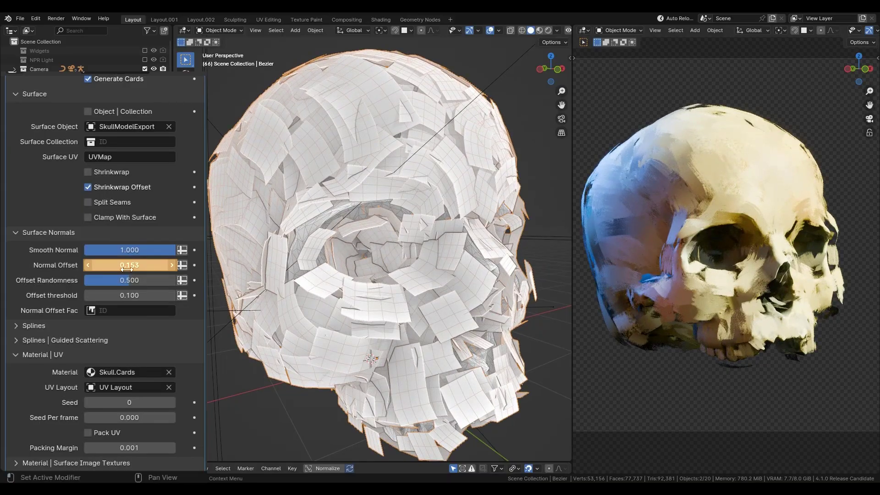
{"action": "left_click", "coordinate": [109, 173]}
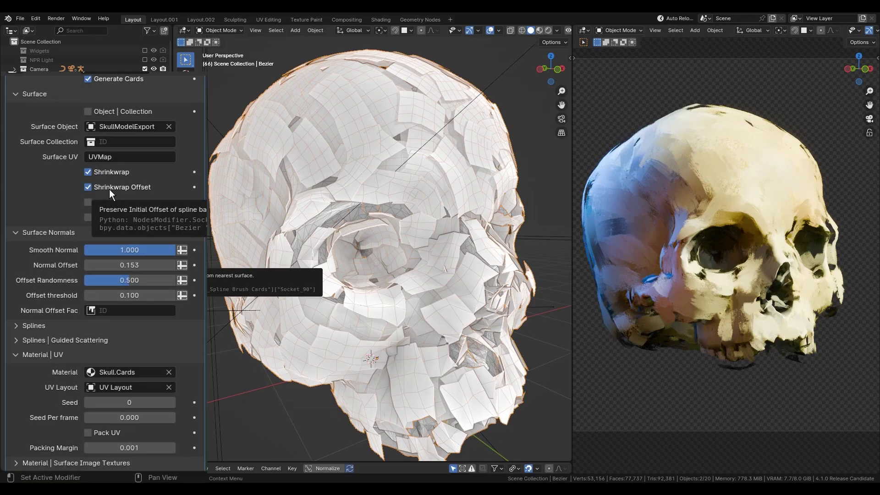
{"action": "left_click", "coordinate": [109, 189]}
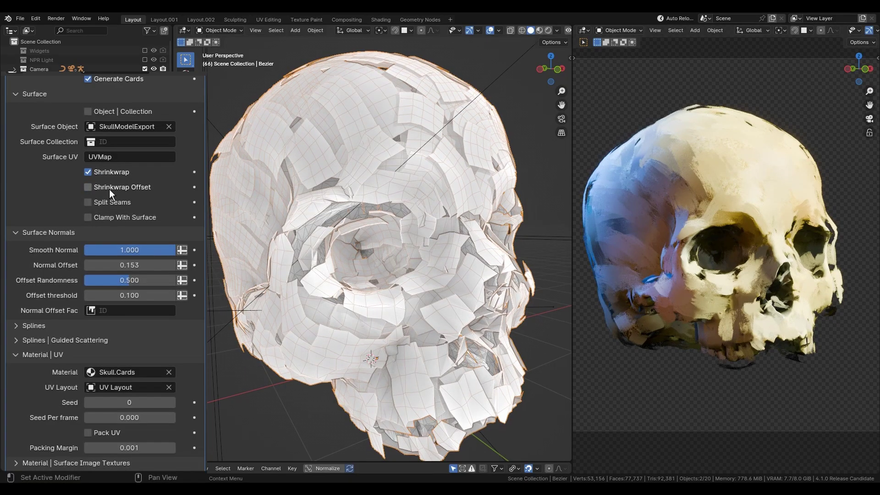
Step: Reduce the Normal Offset to 0.055 with Shrinkwrap off and use the Skull NRM_Offset image as the Normal Offset Fac
{"action": "mouse_move", "coordinate": [127, 265]}
{"action": "left_mouse_down"}
{"action": "mouse_move", "coordinate": [99, 264]}
{"action": "mouse_move", "coordinate": [142, 264]}
{"action": "left_mouse_up"}
{"action": "left_click", "coordinate": [87, 171]}
{"action": "left_click", "coordinate": [126, 310]}
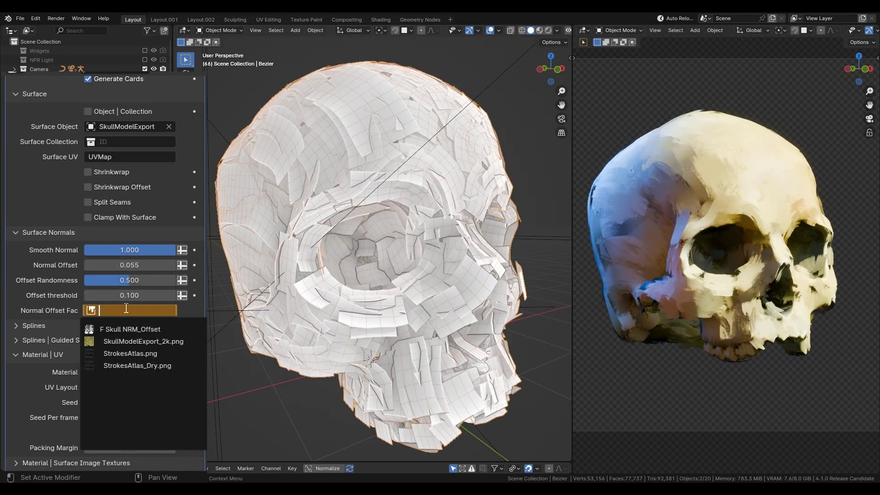
{"action": "left_click", "coordinate": [126, 329]}
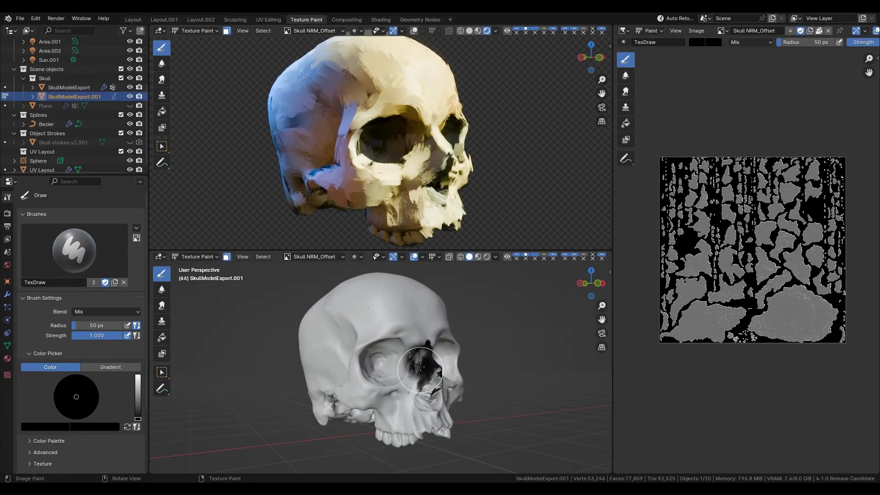
Step: Paint the Skull NRM_Offset mask black around the nose, eye sockets and face of SkullModelExport.001
{"action": "scroll", "coordinate": [420, 351], "scroll_direction": "up", "scroll_amount": 1}
{"action": "mouse_move", "coordinate": [421, 367]}
{"action": "left_mouse_down"}
{"action": "mouse_move", "coordinate": [420, 352]}
{"action": "mouse_move", "coordinate": [391, 328]}
{"action": "mouse_move", "coordinate": [344, 356]}
{"action": "left_mouse_up"}
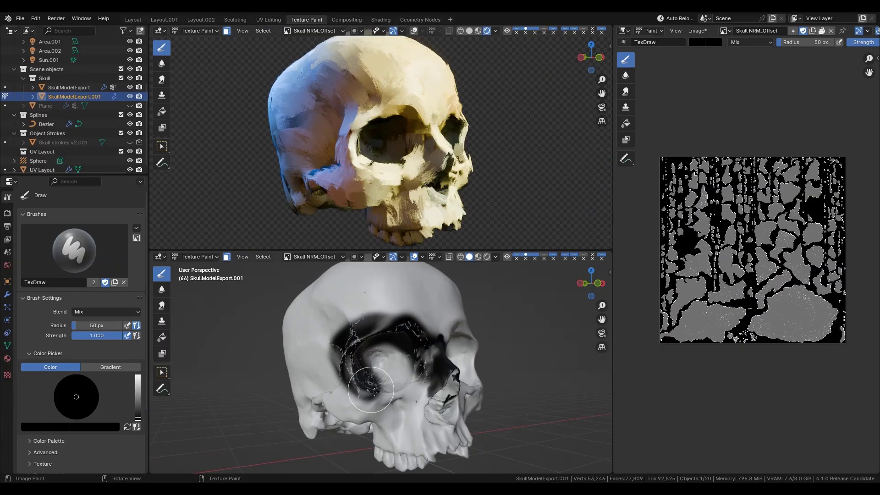
{"action": "middle_click_drag", "start_coordinate": [374, 392], "coordinate": [420, 339]}
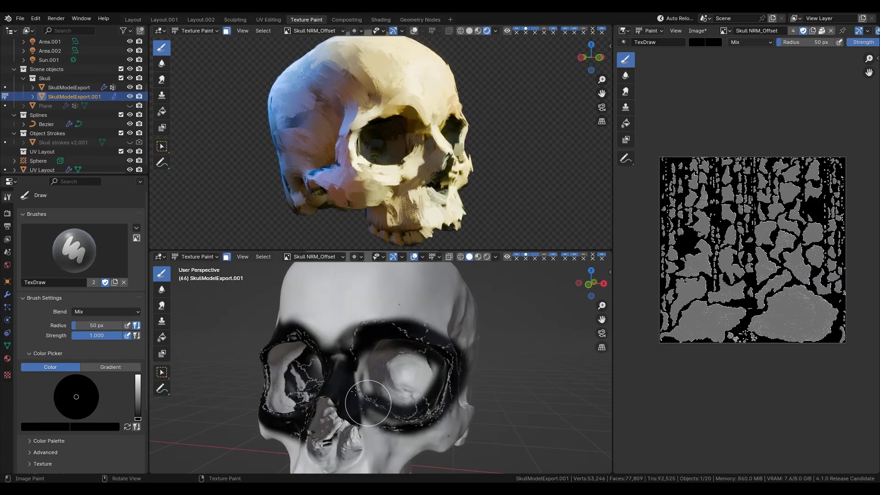
{"action": "middle_click_drag", "start_coordinate": [356, 399], "coordinate": [443, 346]}
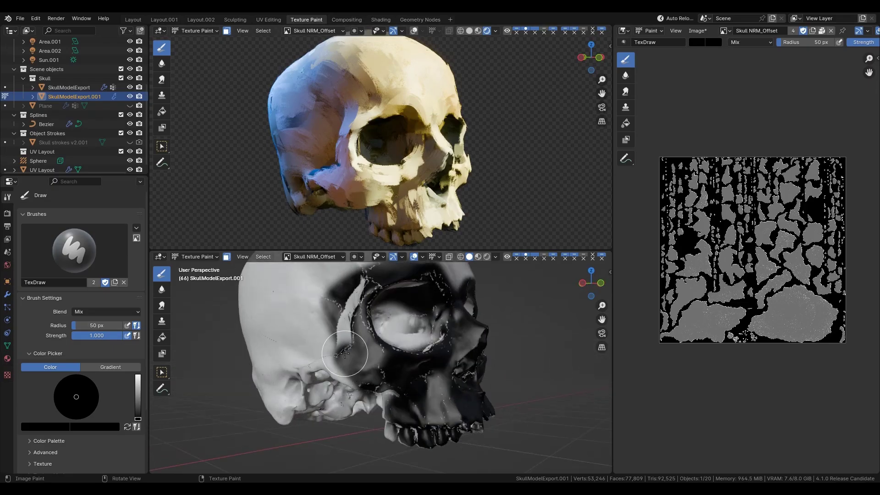
{"action": "middle_click_drag", "start_coordinate": [344, 354], "coordinate": [388, 375]}
{"action": "middle_click_drag", "start_coordinate": [440, 358], "coordinate": [412, 362]}
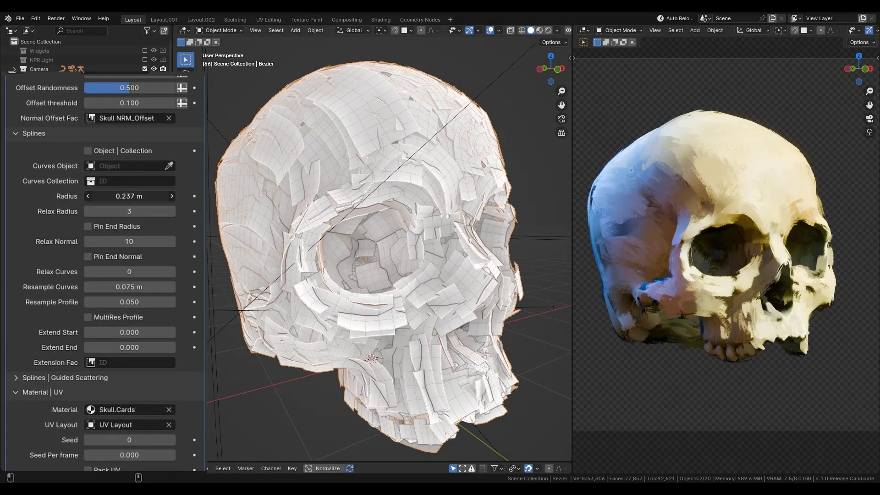
Step: Try a spline Radius of 0.246 m and a Relax Curves value of 21, and return Relax Curves to 0
{"action": "mouse_move", "coordinate": [130, 196]}
{"action": "left_mouse_down"}
{"action": "mouse_move", "coordinate": [183, 196]}
{"action": "mouse_move", "coordinate": [131, 196]}
{"action": "left_mouse_up"}
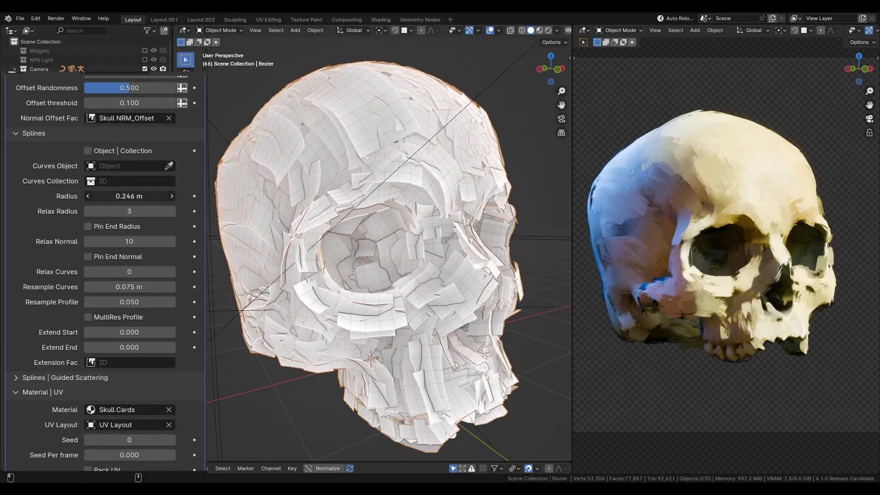
{"action": "left_click_drag", "start_coordinate": [129, 272], "coordinate": [154, 272]}
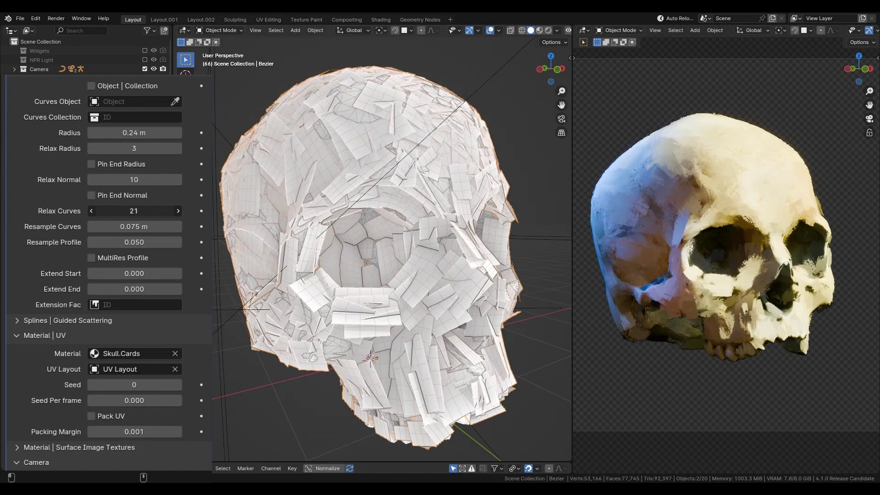
{"action": "left_click_drag", "start_coordinate": [134, 210], "coordinate": [110, 211]}
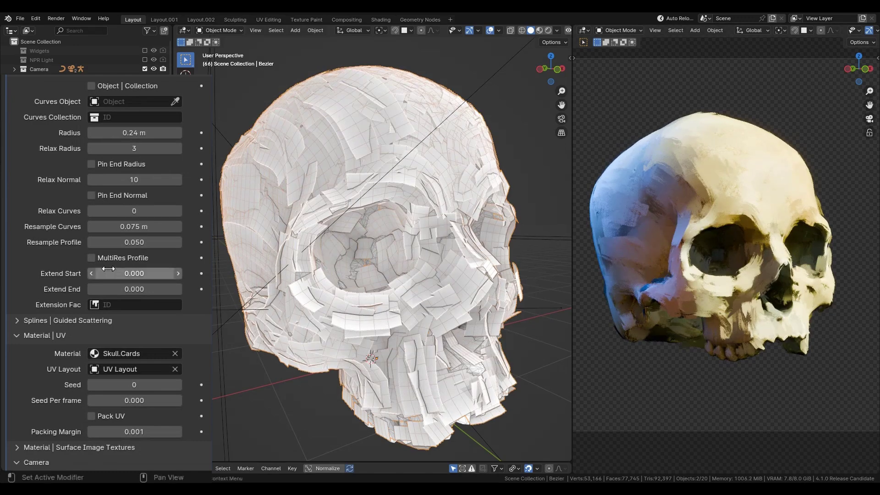
Step: Extend the cards with Extend Start 0.368 and Extend End 0.168, and assign a mask image as the Extension Fac
{"action": "left_click_drag", "start_coordinate": [110, 271], "coordinate": [136, 288]}
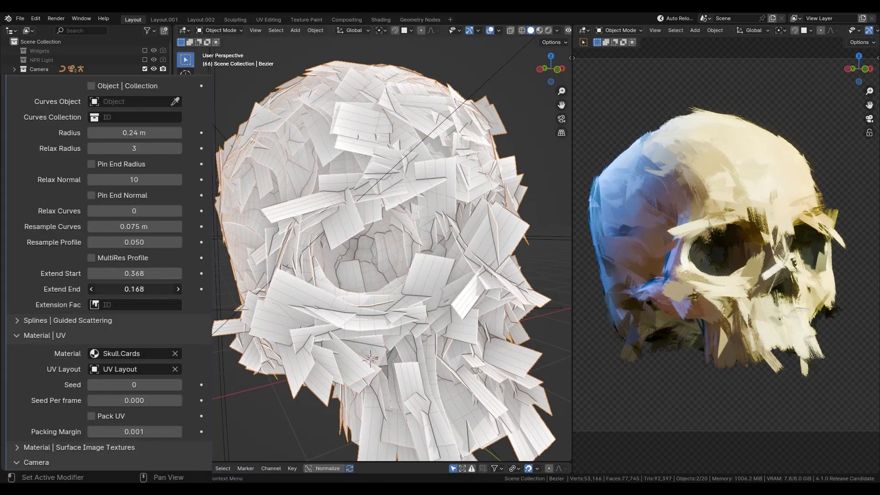
{"action": "left_click", "coordinate": [146, 305]}
{"action": "left_click", "coordinate": [166, 312]}
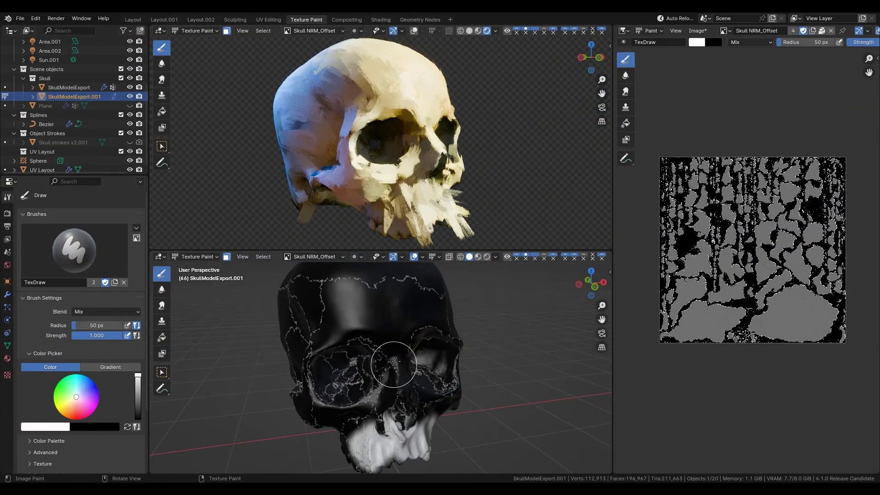
{"action": "middle_click_drag", "start_coordinate": [390, 384], "coordinate": [317, 343]}
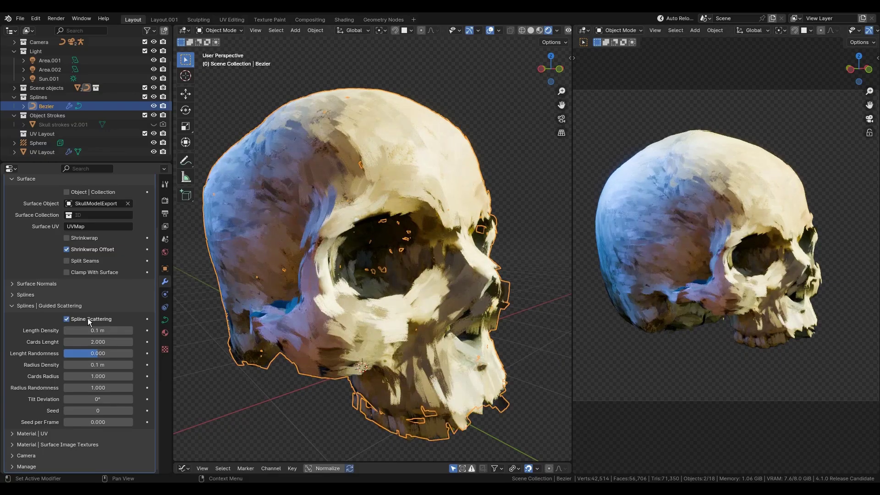
Step: Adjust the Length Density of the guided spline scattering and try a Radius Density of 0.2 m before lowering it
{"action": "middle_click_drag", "start_coordinate": [380, 252], "coordinate": [353, 256]}
{"action": "scroll", "coordinate": [403, 282], "scroll_direction": "up", "scroll_amount": 3}
{"action": "scroll", "coordinate": [353, 257], "scroll_direction": "down", "scroll_amount": 2}
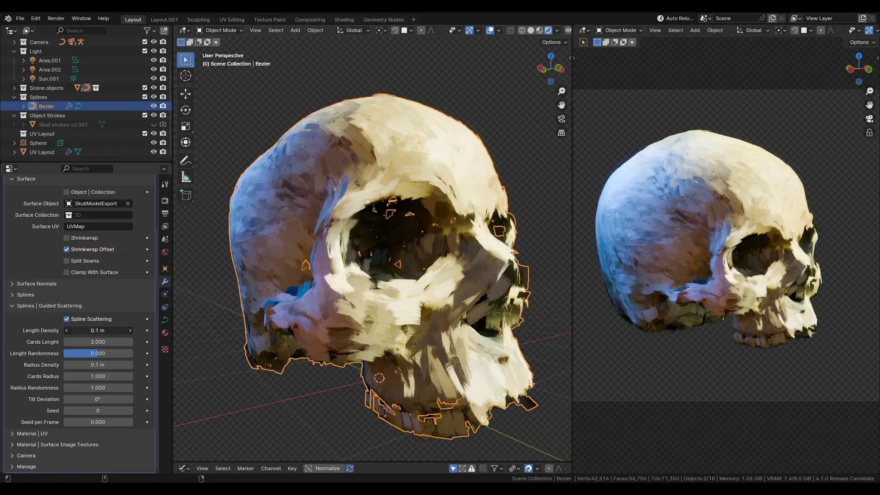
{"action": "mouse_move", "coordinate": [97, 330]}
{"action": "left_mouse_down"}
{"action": "mouse_move", "coordinate": [109, 331]}
{"action": "mouse_move", "coordinate": [98, 330]}
{"action": "left_mouse_up"}
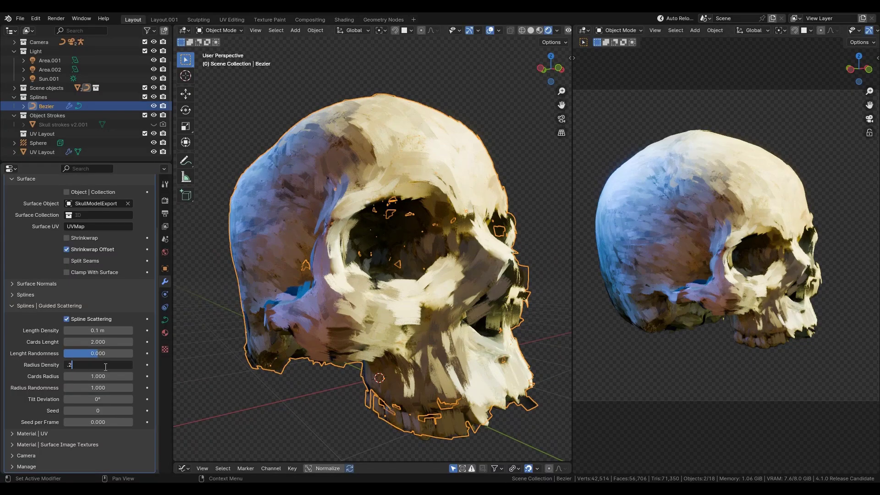
{"action": "key", "text": "Return"}
{"action": "left_click_drag", "start_coordinate": [98, 365], "coordinate": [76, 365]}
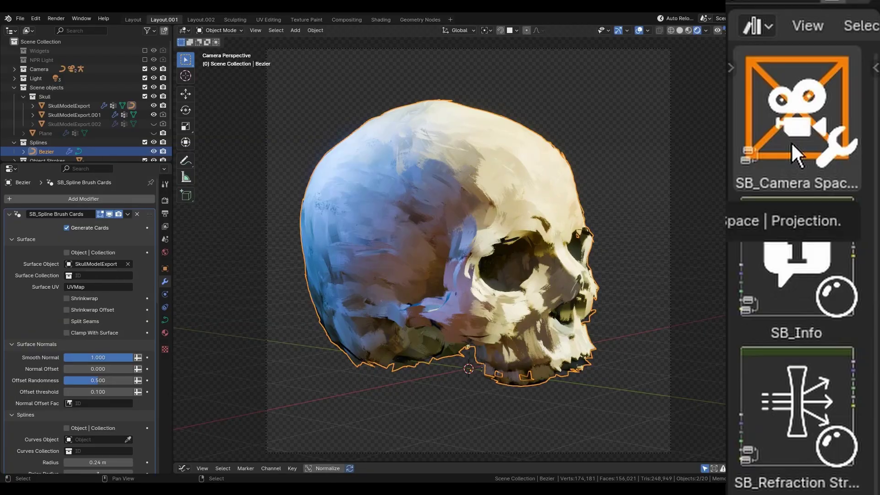
Step: Apply the SB_Camera Space Projection asset to the Bezier skull strokes and deselect them
{"action": "left_click_drag", "start_coordinate": [849, 62], "coordinate": [687, 196]}
{"action": "left_click_drag", "start_coordinate": [494, 224], "coordinate": [495, 224]}
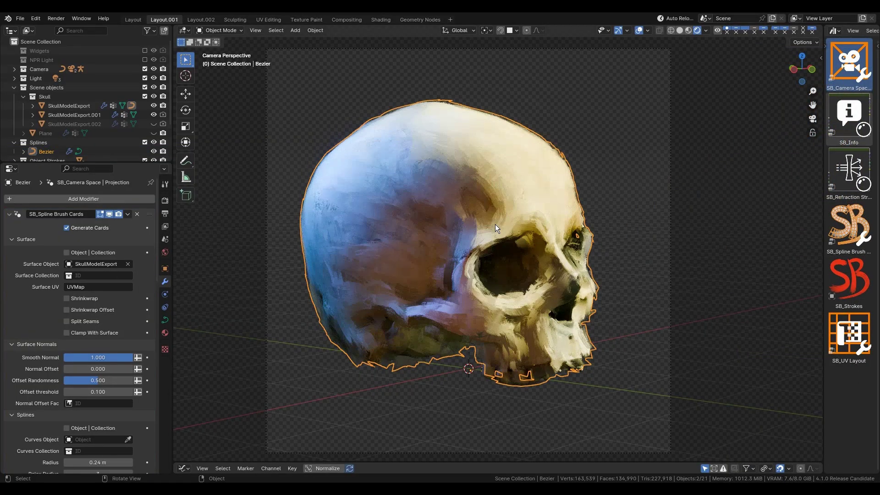
{"action": "left_click", "coordinate": [614, 231]}
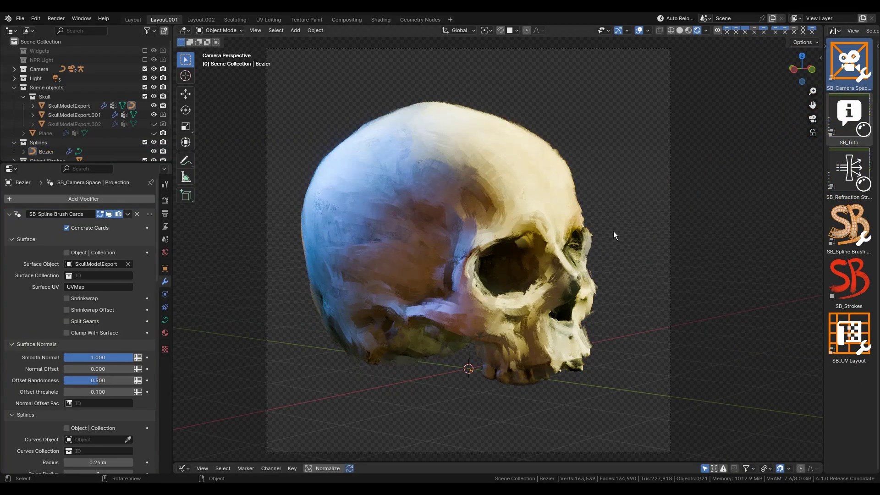
Step: View the projected skull from outside the camera and set its Offset Projection to 1.000
{"action": "scroll", "coordinate": [613, 231], "scroll_direction": "up", "scroll_amount": 3}
{"action": "scroll", "coordinate": [612, 232], "scroll_direction": "down", "scroll_amount": 3}
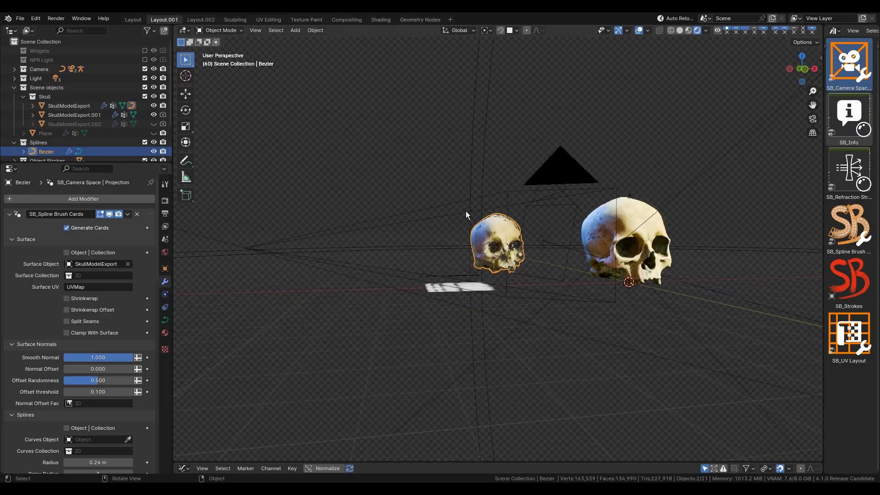
{"action": "middle_click_drag", "start_coordinate": [466, 211], "coordinate": [541, 219]}
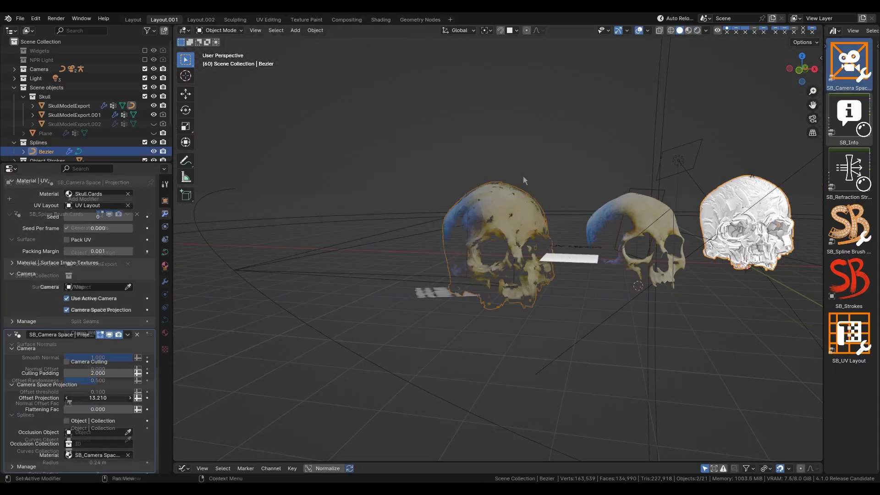
{"action": "left_click_drag", "start_coordinate": [98, 398], "coordinate": [54, 398]}
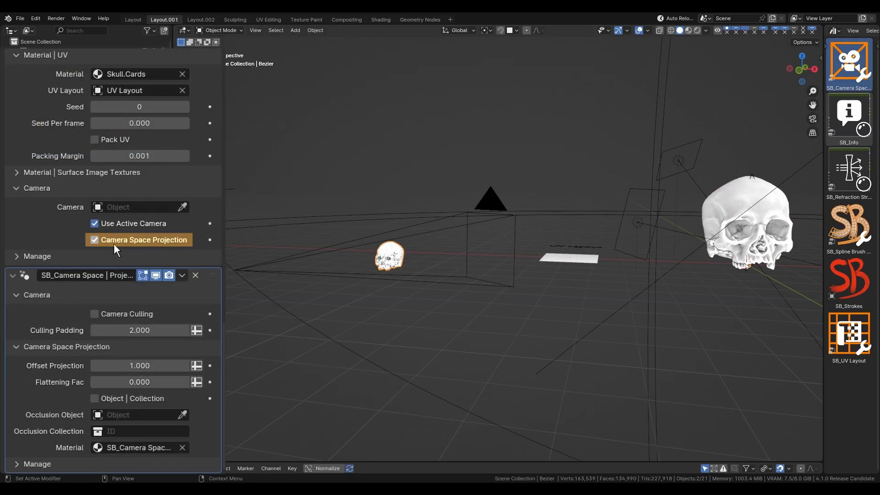
Step: Replace Camera Space Projection with Camera Culling on the skull strokes and rotate Camera.001 to test the culling
{"action": "left_click", "coordinate": [79, 312]}
{"action": "left_click", "coordinate": [114, 243]}
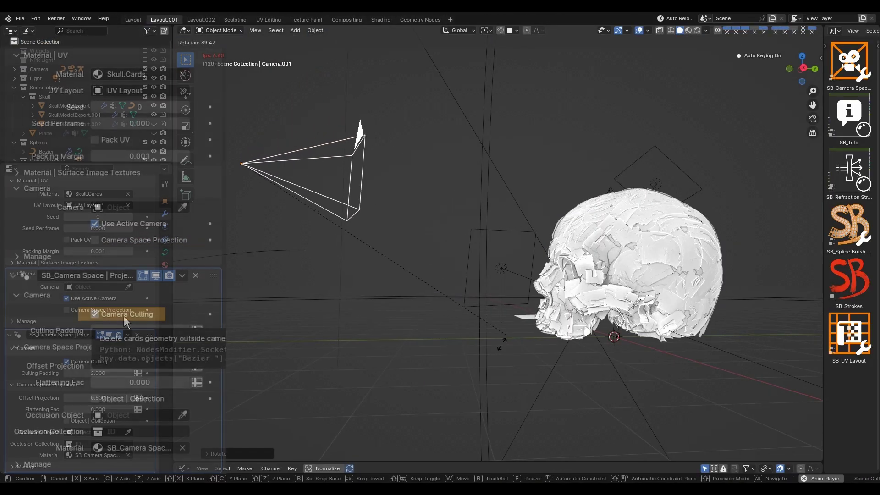
{"action": "left_click", "coordinate": [476, 130]}
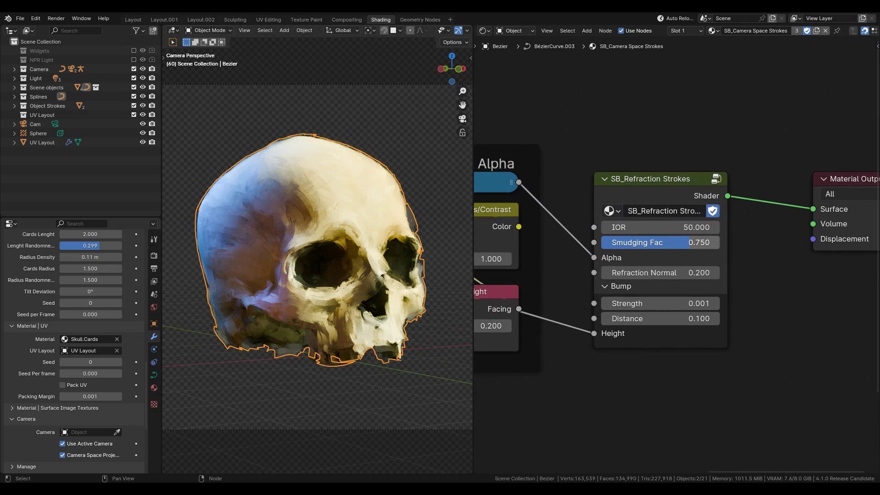
Step: Set Smudging Fac to 0.945 and raise the bump Strength on the SB_Refraction Strokes node, checking the strokes around the eye socket
{"action": "mouse_move", "coordinate": [628, 247]}
{"action": "left_mouse_down"}
{"action": "mouse_move", "coordinate": [549, 248]}
{"action": "mouse_move", "coordinate": [672, 243]}
{"action": "mouse_move", "coordinate": [665, 242]}
{"action": "left_mouse_up"}
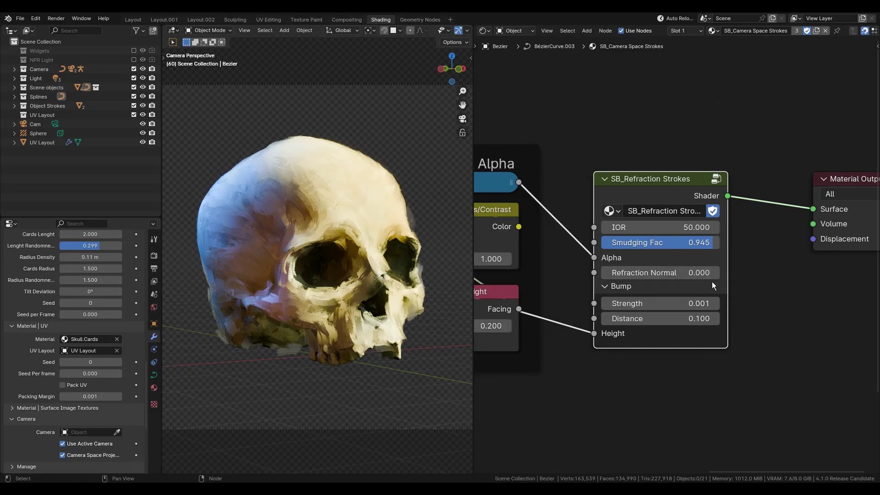
{"action": "left_click_drag", "start_coordinate": [647, 305], "coordinate": [603, 307]}
{"action": "scroll", "coordinate": [320, 270], "scroll_direction": "up", "scroll_amount": 4}
{"action": "scroll", "coordinate": [227, 295], "scroll_direction": "down", "scroll_amount": 1}
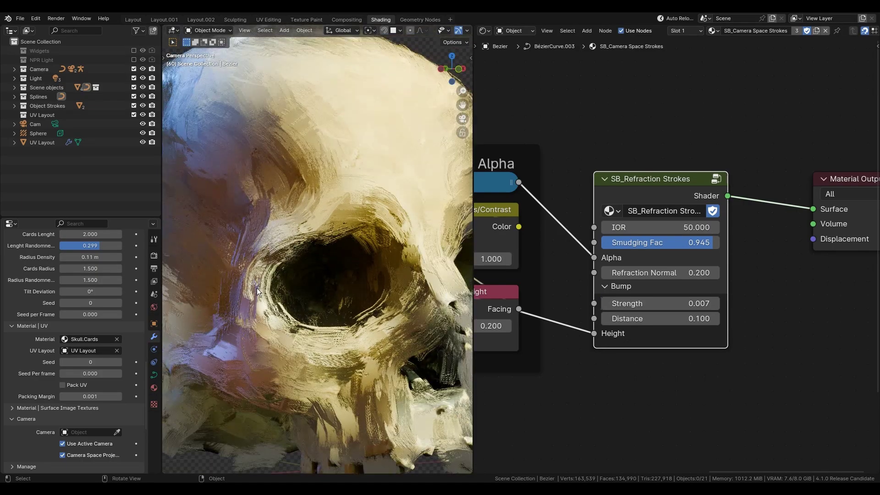
{"action": "middle_click_drag", "start_coordinate": [256, 287], "coordinate": [295, 244], "text": "shift"}
{"action": "scroll", "coordinate": [312, 289], "scroll_direction": "up", "scroll_amount": 4}
{"action": "left_click_drag", "start_coordinate": [645, 305], "coordinate": [669, 305]}
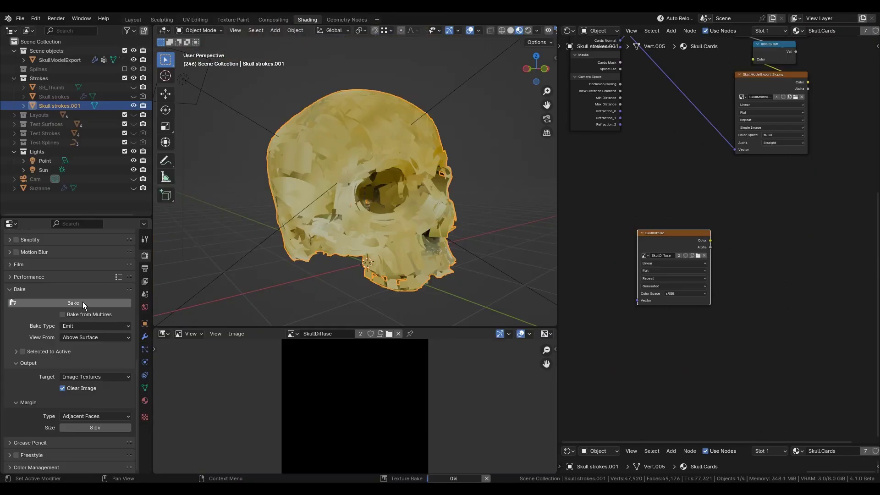
Step: Examine the baked SkullDiffuse texture and connect its Color output in the Skull.Cards material
{"action": "scroll", "coordinate": [355, 395], "scroll_direction": "up", "scroll_amount": 4}
{"action": "middle_click_drag", "start_coordinate": [355, 395], "coordinate": [257, 458]}
{"action": "scroll", "coordinate": [443, 355], "scroll_direction": "down", "scroll_amount": 1}
{"action": "middle_click_drag", "start_coordinate": [719, 240], "coordinate": [690, 305]}
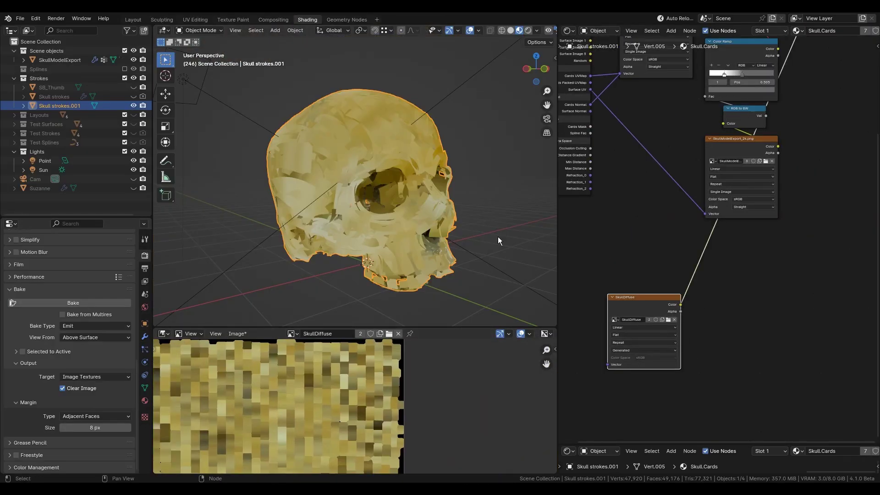
{"action": "scroll", "coordinate": [372, 168], "scroll_direction": "up", "scroll_amount": 4}
{"action": "scroll", "coordinate": [288, 413], "scroll_direction": "down", "scroll_amount": 3}
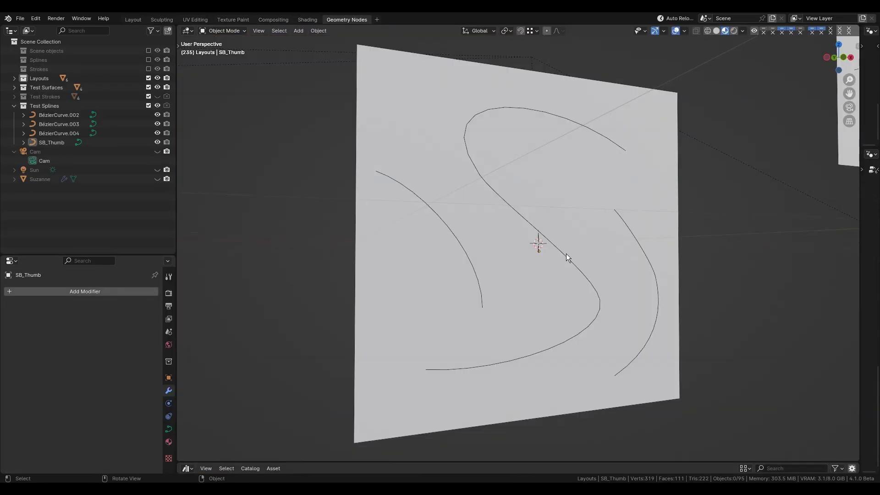
Step: Add the SB_Spline Brush Cards modifier to the SB_Thumb curve with the Plane as its Surface Object
{"action": "left_click", "coordinate": [565, 255]}
{"action": "left_click", "coordinate": [124, 291]}
{"action": "mouse_move", "coordinate": [123, 357]}
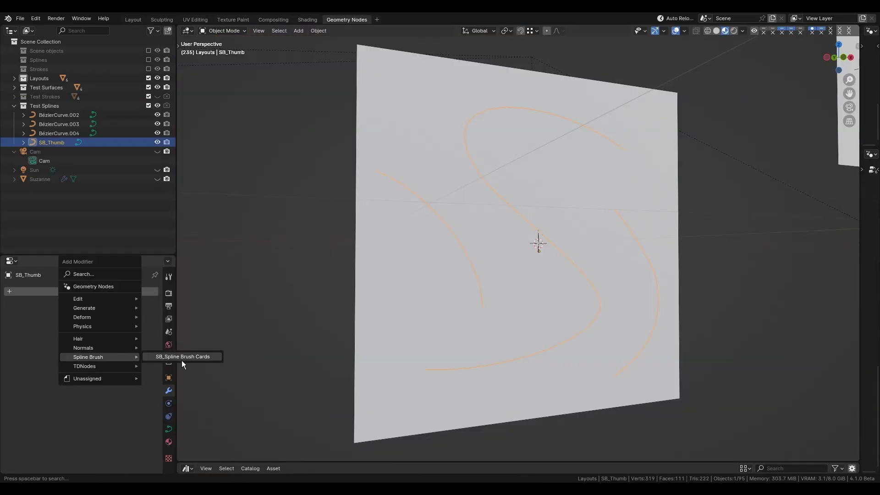
{"action": "left_click", "coordinate": [188, 356]}
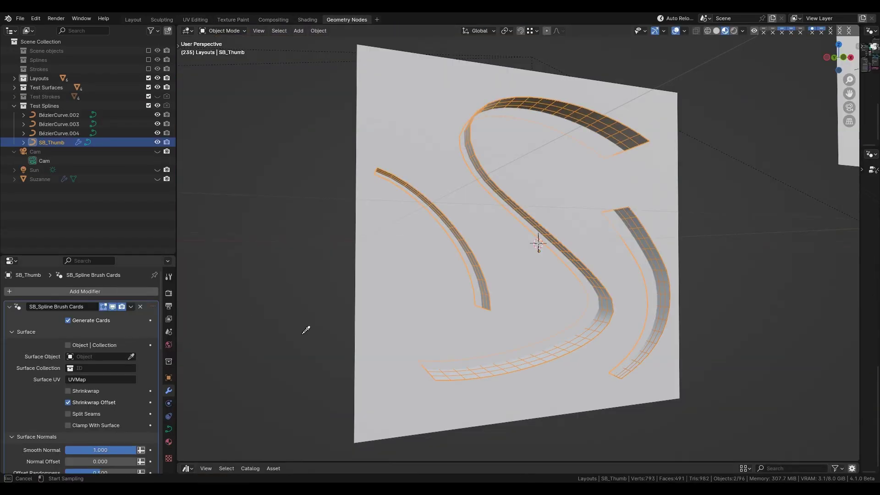
{"action": "left_click", "coordinate": [428, 307]}
Step: Assign the Strokes Preview material to the brush cards on the plane
{"action": "scroll", "coordinate": [120, 435], "scroll_direction": "down", "scroll_amount": 10}
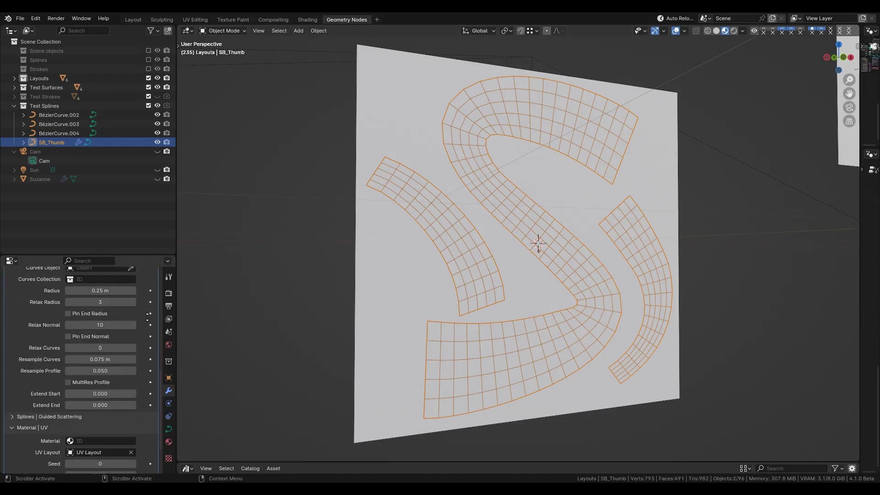
{"action": "left_click", "coordinate": [126, 388]}
{"action": "left_click", "coordinate": [124, 329]}
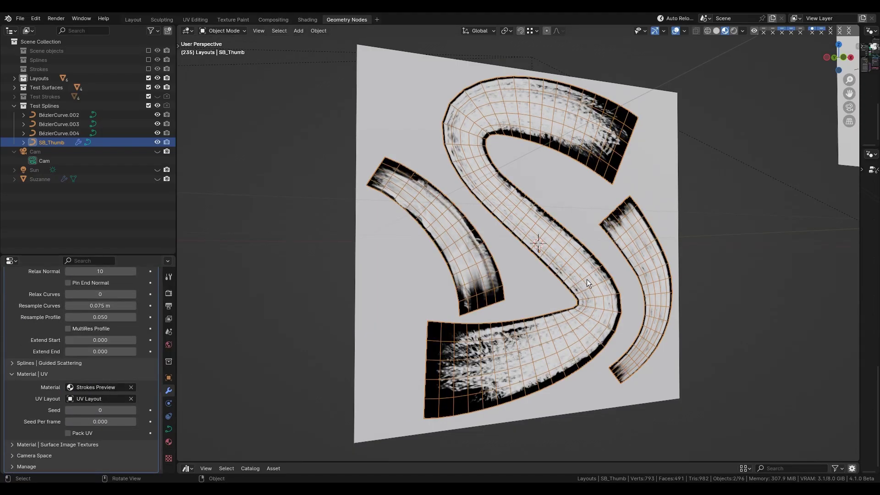
{"action": "middle_click_drag", "start_coordinate": [586, 279], "coordinate": [572, 283]}
Step: Try to apply the SB_Spline Brush Cards modifier directly on the SB_Thumb curve
{"action": "scroll", "coordinate": [91, 371], "scroll_direction": "up", "scroll_amount": 12}
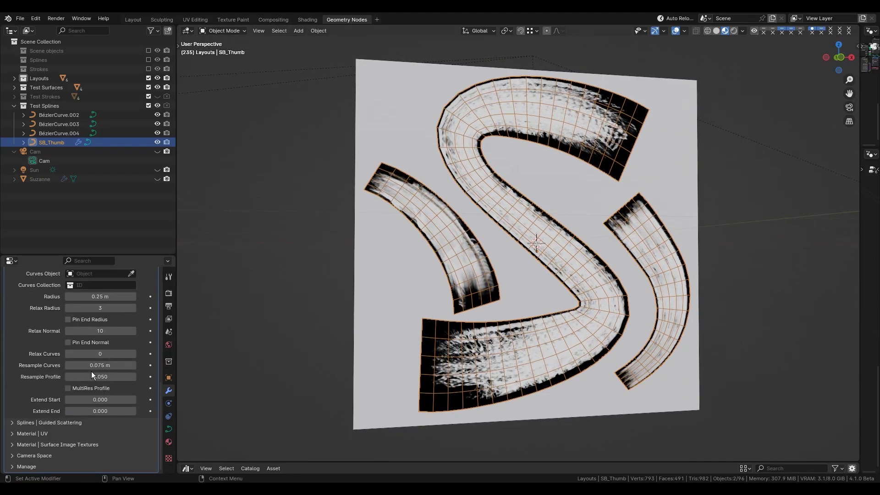
{"action": "left_click", "coordinate": [131, 306]}
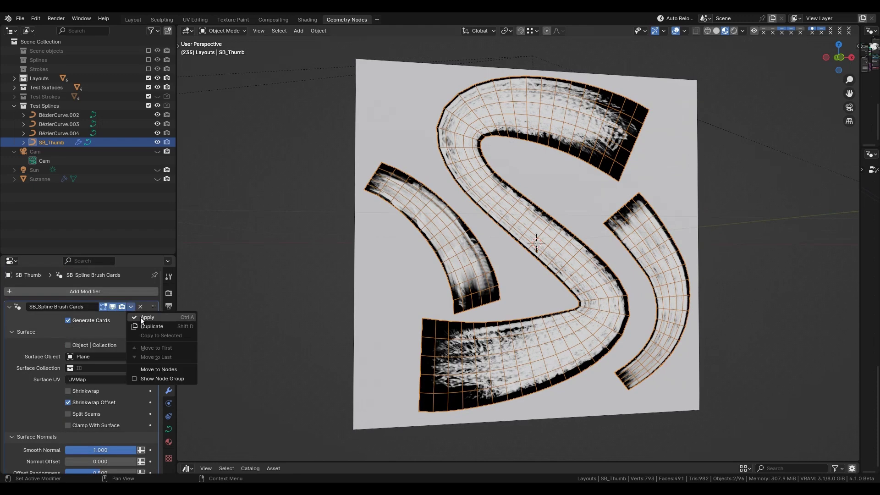
{"action": "left_click", "coordinate": [140, 317]}
{"action": "left_click", "coordinate": [359, 478]}
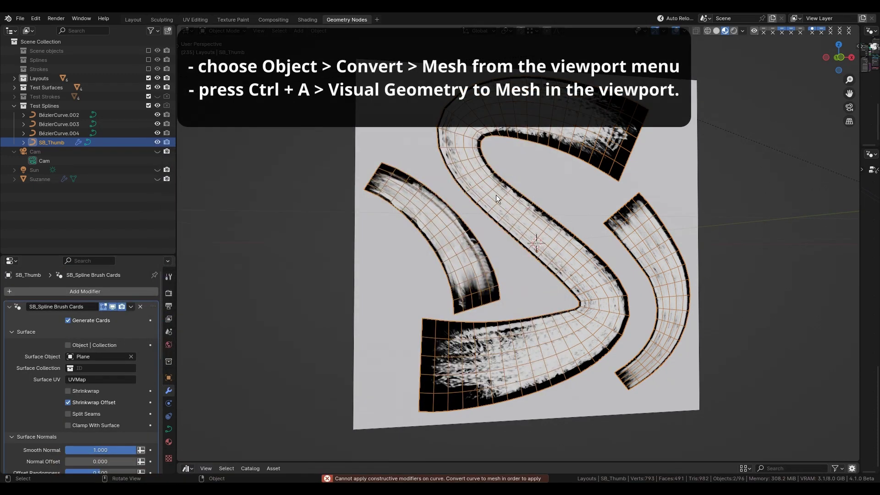
Step: Convert the visual geometry of SB_Thumb to a mesh and start moving its vertices in Edit Mode
{"action": "key", "text": "ctrl+a"}
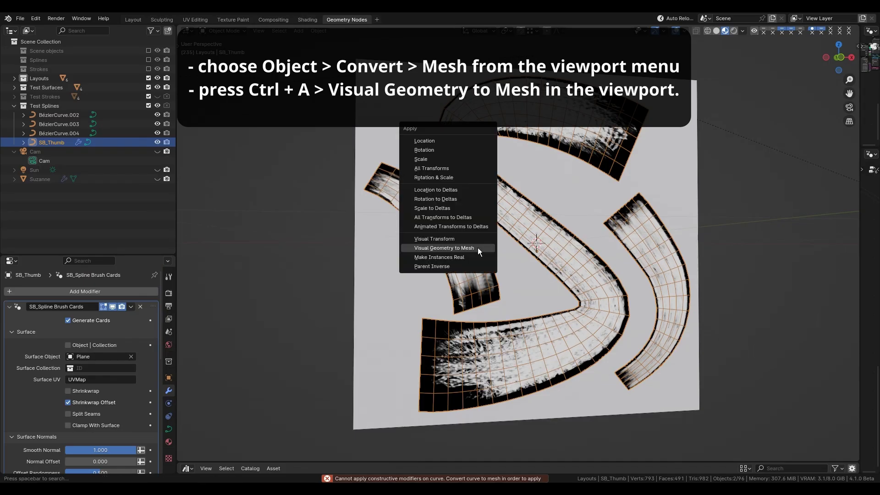
{"action": "left_click", "coordinate": [477, 247]}
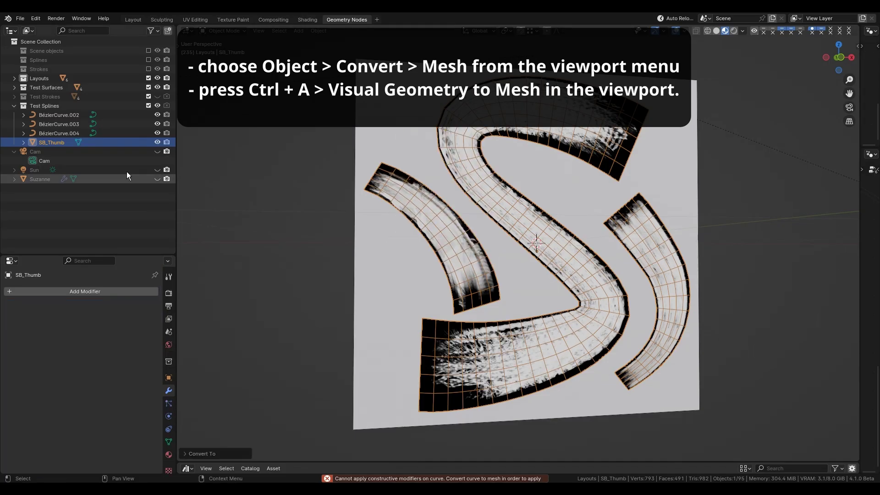
{"action": "key", "text": "Tab"}
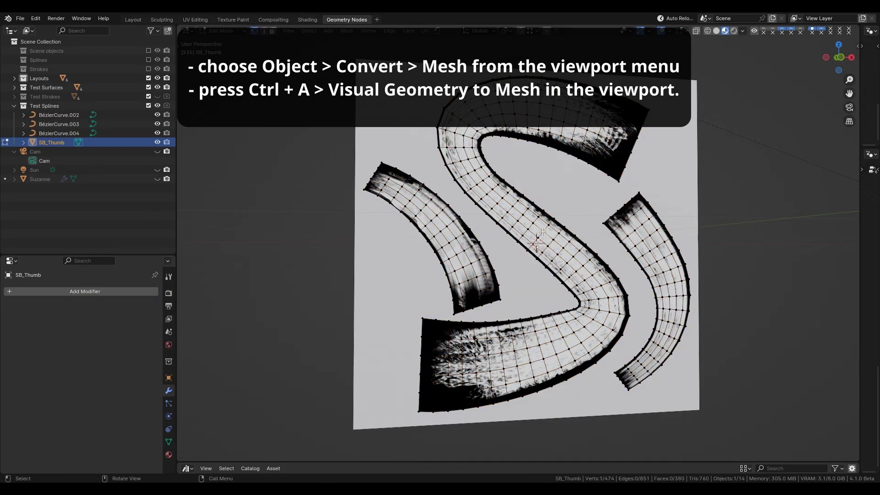
{"action": "key", "text": "g"}
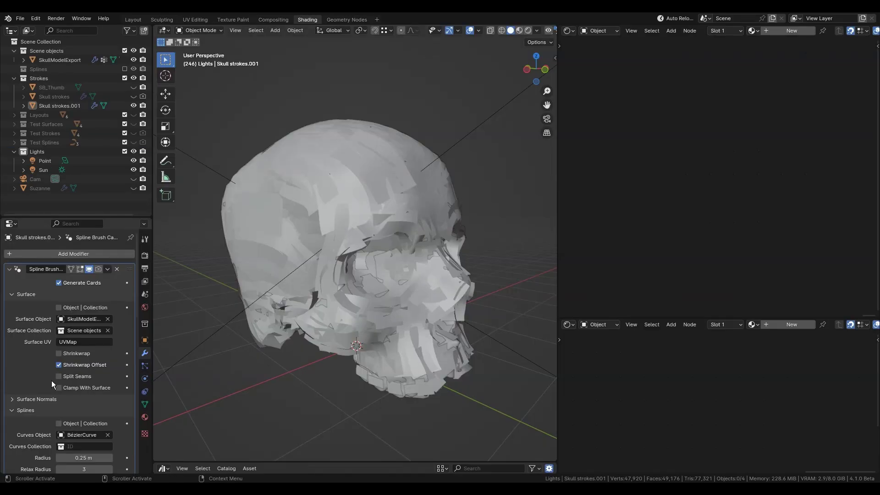
Step: Enable Pack UV in the Spline Brush Cards modifier of Skull strokes.001
{"action": "scroll", "coordinate": [51, 383], "scroll_direction": "down", "scroll_amount": 5}
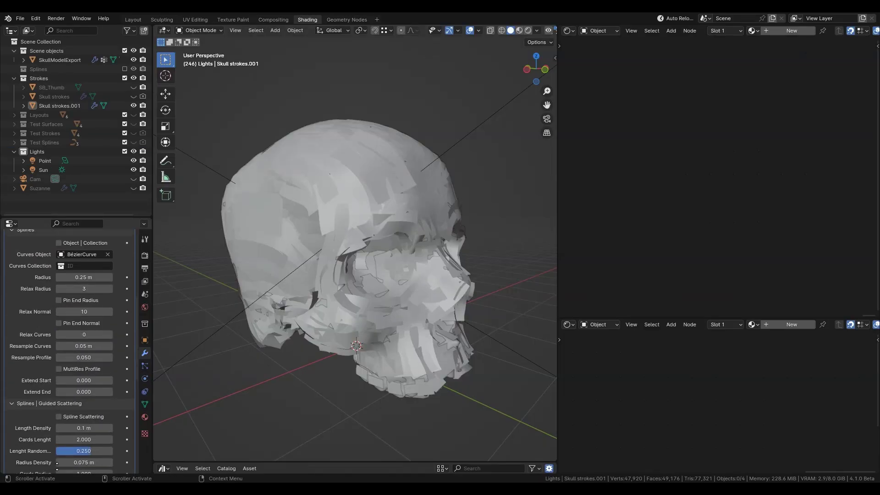
{"action": "scroll", "coordinate": [60, 344], "scroll_direction": "down", "scroll_amount": 10}
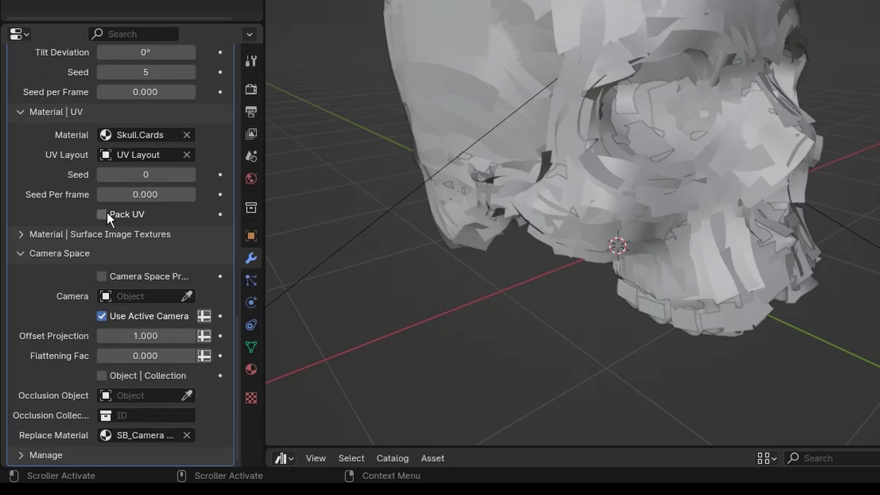
{"action": "left_click", "coordinate": [107, 213]}
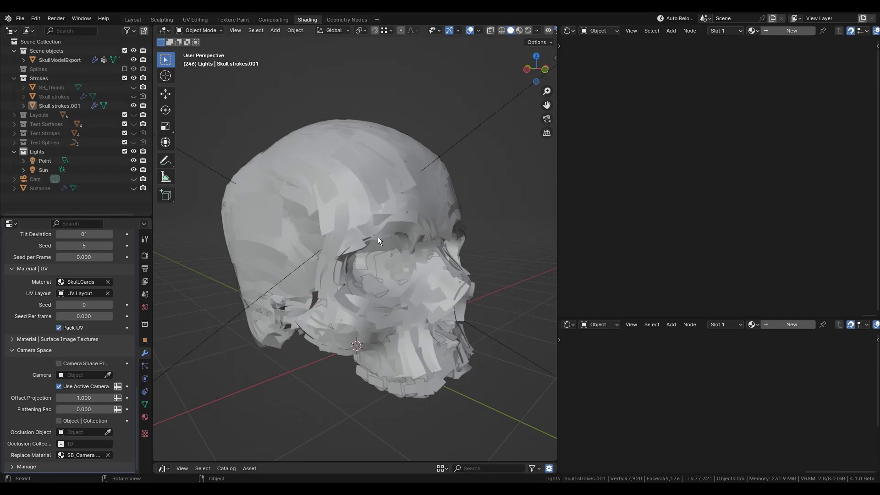
Step: Convert the visual geometry of Skull strokes.001 to a mesh
{"action": "left_click", "coordinate": [363, 212]}
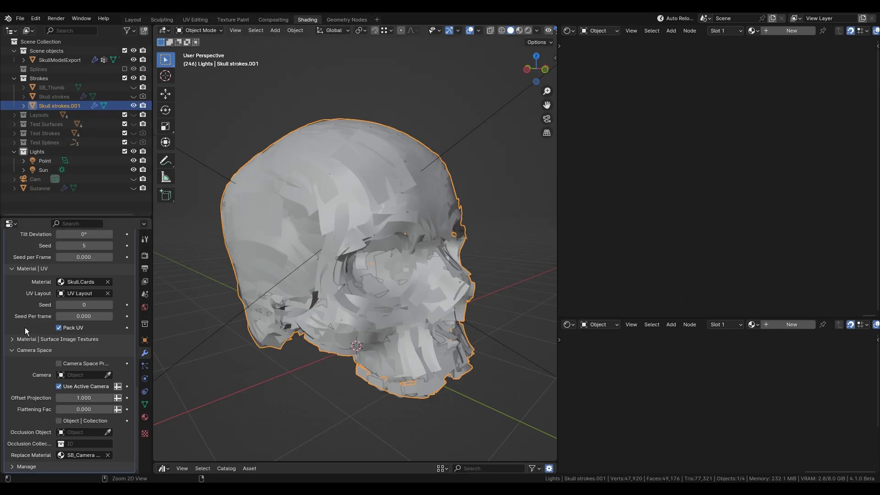
{"action": "key", "text": "ctrl+a"}
{"action": "key", "text": "ctrl+a"}
{"action": "left_click", "coordinate": [344, 323]}
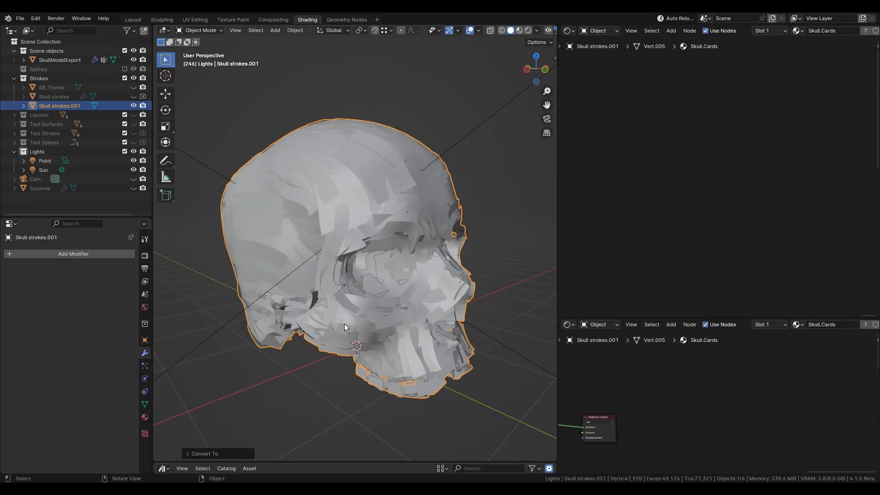
Step: Try moving the top of the skull mesh with proportional editing in Edit Mode, and undo the move
{"action": "key", "text": "Tab"}
{"action": "middle_click_drag", "start_coordinate": [345, 324], "coordinate": [360, 187]}
{"action": "key", "text": "g"}
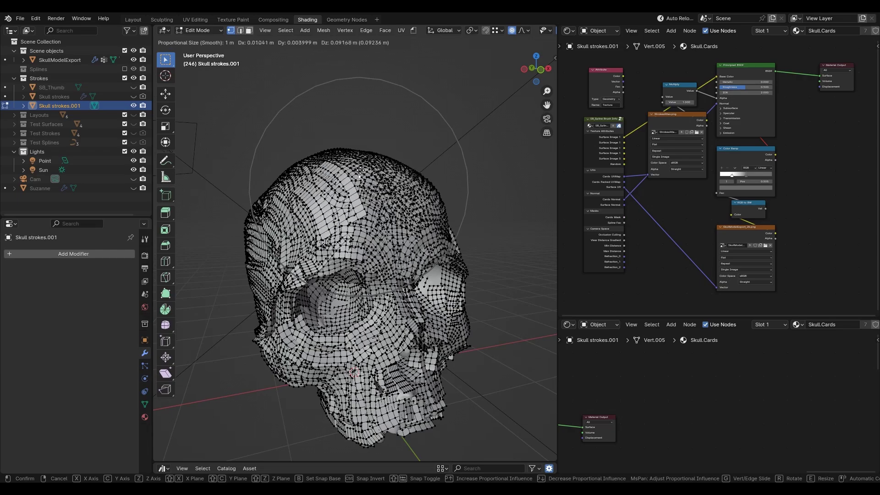
{"action": "left_click", "coordinate": [337, 220]}
{"action": "middle_click_drag", "start_coordinate": [337, 220], "coordinate": [385, 225]}
{"action": "key", "text": "ctrl+z"}
{"action": "key", "text": "a"}
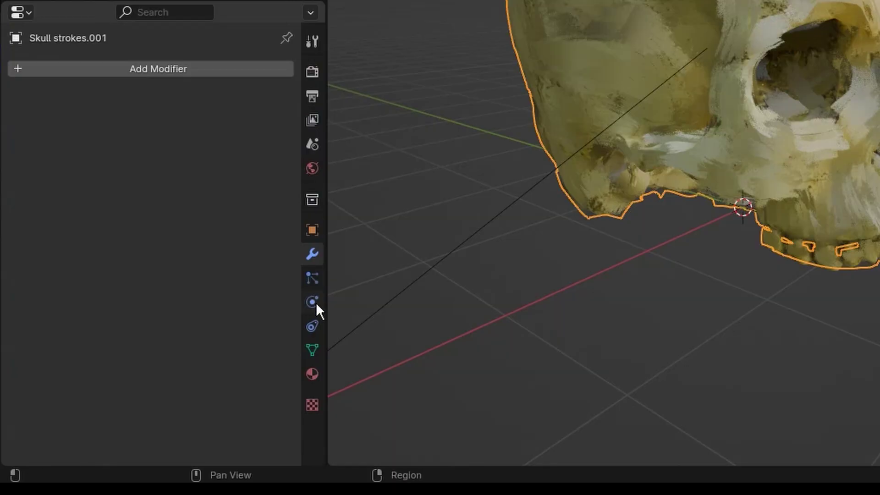
Step: Convert the CardsPackedUV attribute of Skull strokes.001 to the Face Corner 2D Vector data type as a UV map
{"action": "left_click", "coordinate": [144, 404]}
{"action": "scroll", "coordinate": [23, 376], "scroll_direction": "down", "scroll_amount": 3}
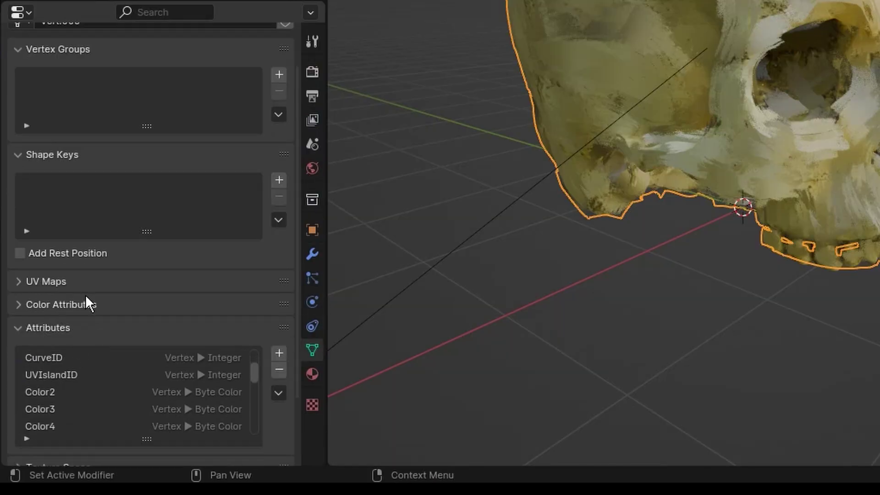
{"action": "left_click", "coordinate": [28, 276]}
{"action": "scroll", "coordinate": [39, 289], "scroll_direction": "down", "scroll_amount": 3}
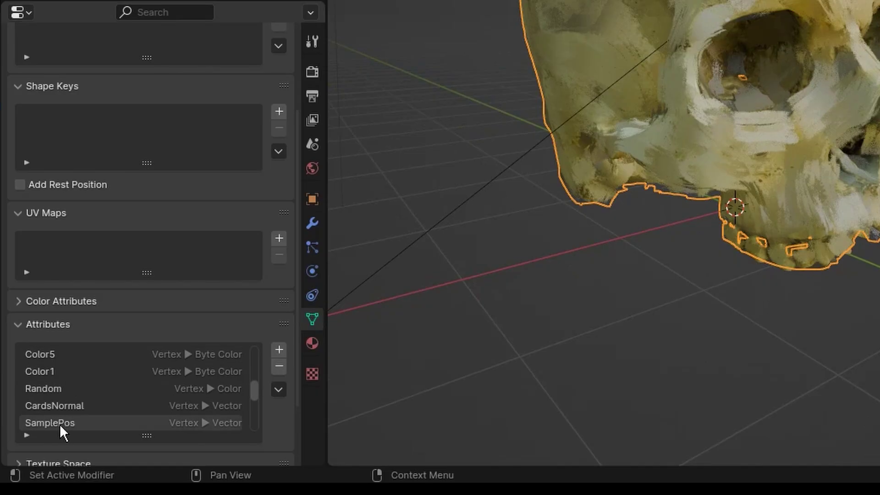
{"action": "scroll", "coordinate": [91, 415], "scroll_direction": "down", "scroll_amount": 4}
{"action": "left_click", "coordinate": [81, 409]}
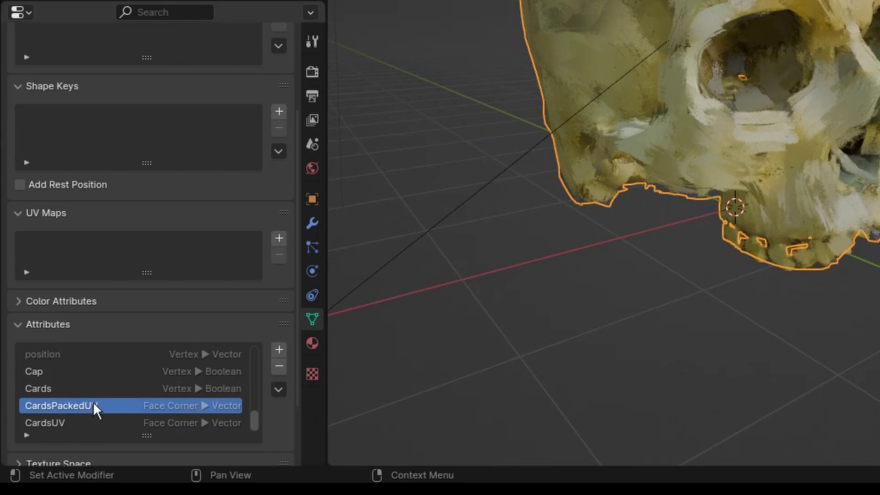
{"action": "left_click", "coordinate": [283, 390]}
{"action": "left_click", "coordinate": [300, 407]}
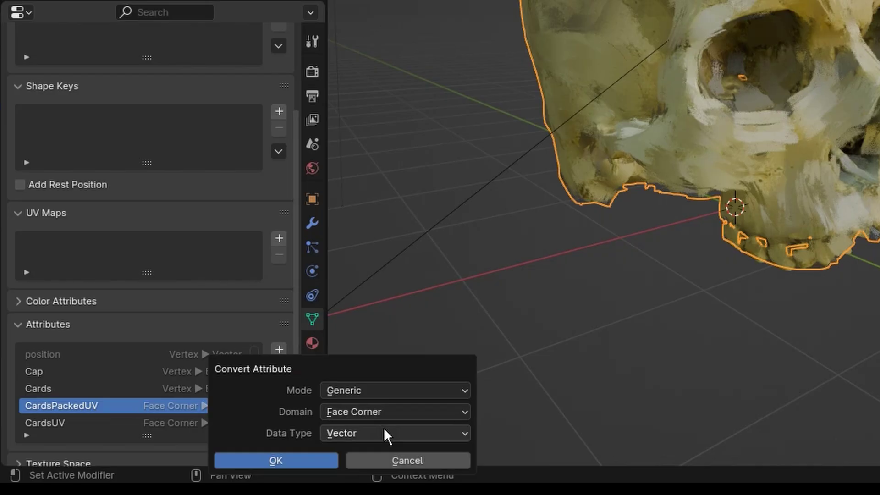
{"action": "left_click", "coordinate": [383, 433]}
{"action": "left_click", "coordinate": [352, 356]}
{"action": "left_click", "coordinate": [276, 460]}
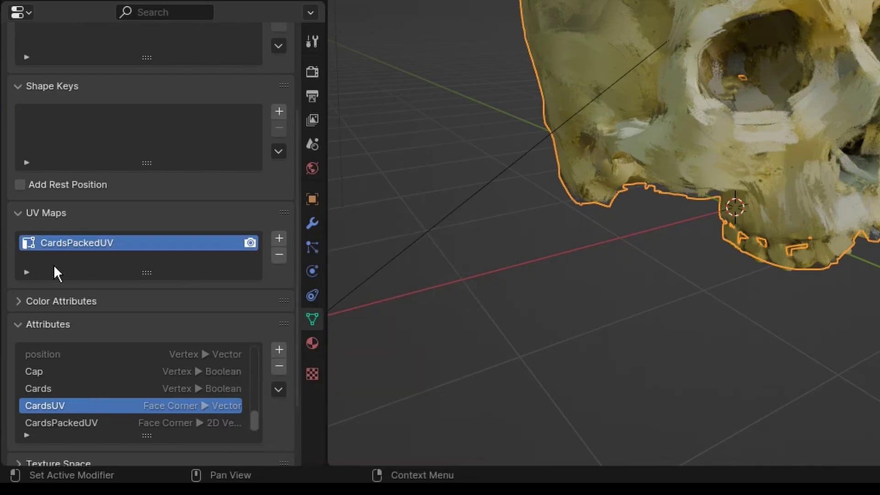
Step: Create a new blank image named SkullDiffuse in Edit Mode and inspect the packed card UVs over it
{"action": "key", "text": "Tab"}
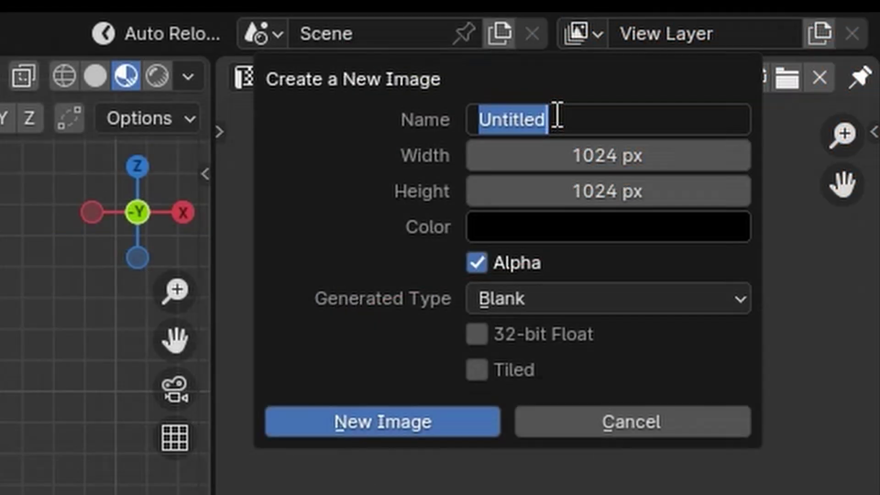
{"action": "type", "text": "SkullDiffuse"}
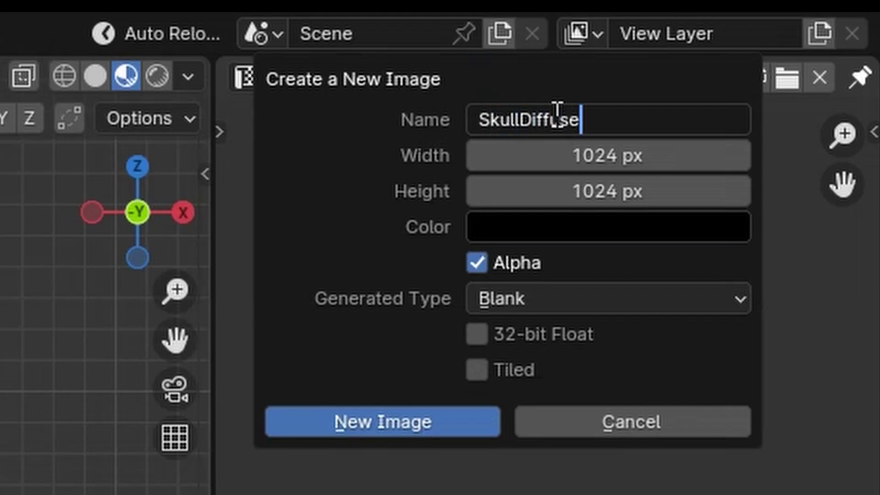
{"action": "key", "text": "Return"}
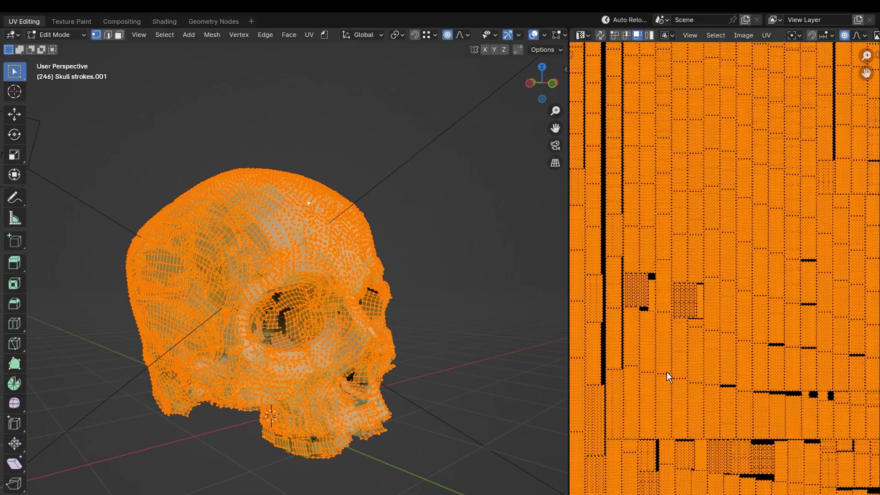
{"action": "scroll", "coordinate": [806, 369], "scroll_direction": "up", "scroll_amount": 6}
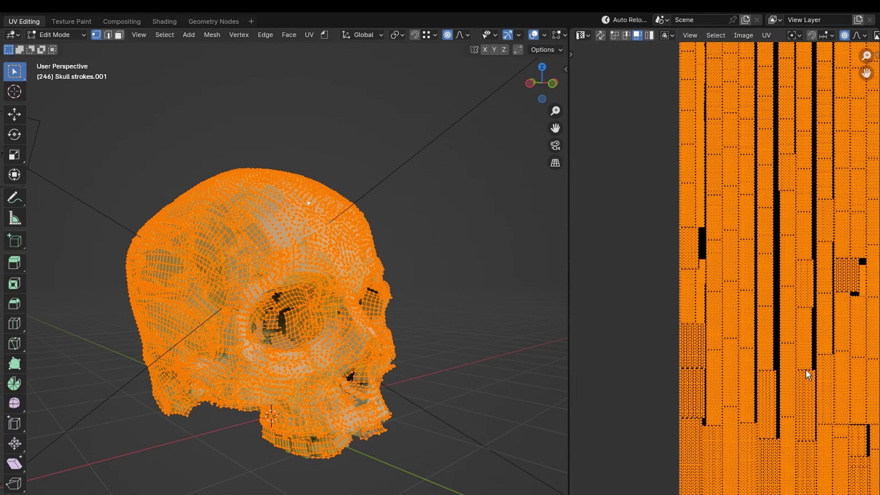
{"action": "scroll", "coordinate": [706, 283], "scroll_direction": "down", "scroll_amount": 5}
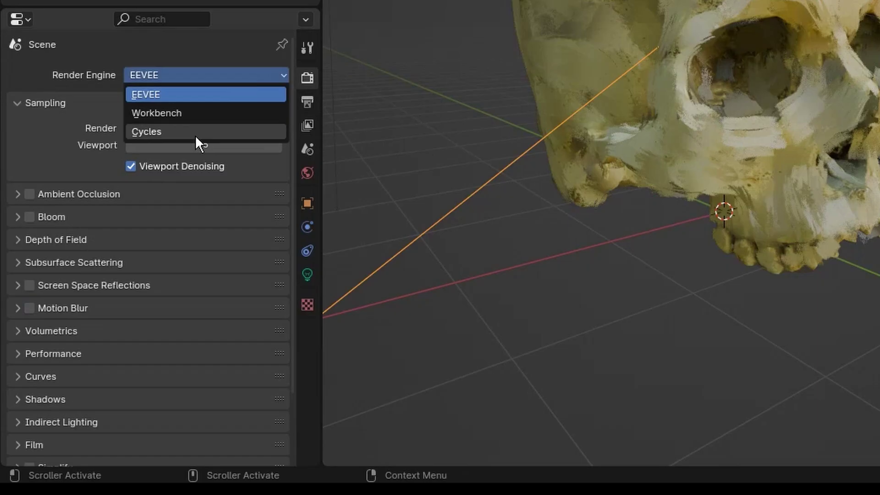
Step: Switch the render engine to Cycles and set the bake type to Emit
{"action": "left_click", "coordinate": [197, 133]}
{"action": "scroll", "coordinate": [92, 311], "scroll_direction": "down", "scroll_amount": 10}
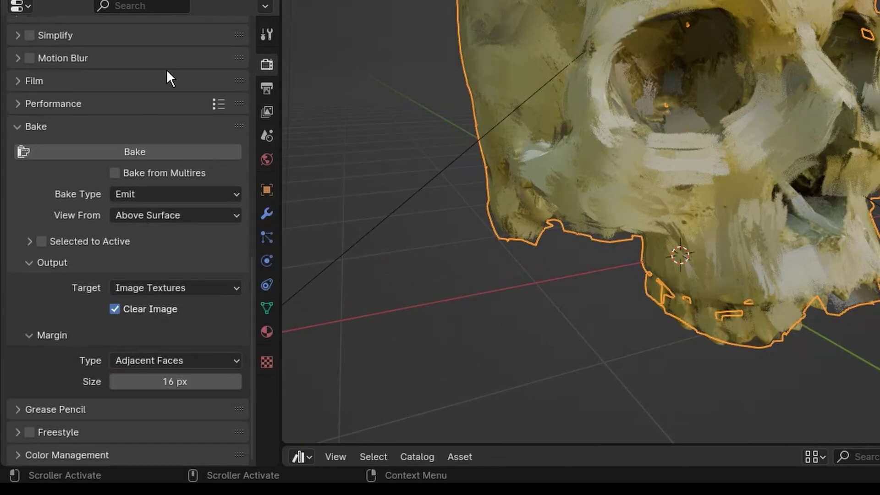
{"action": "left_click", "coordinate": [158, 193]}
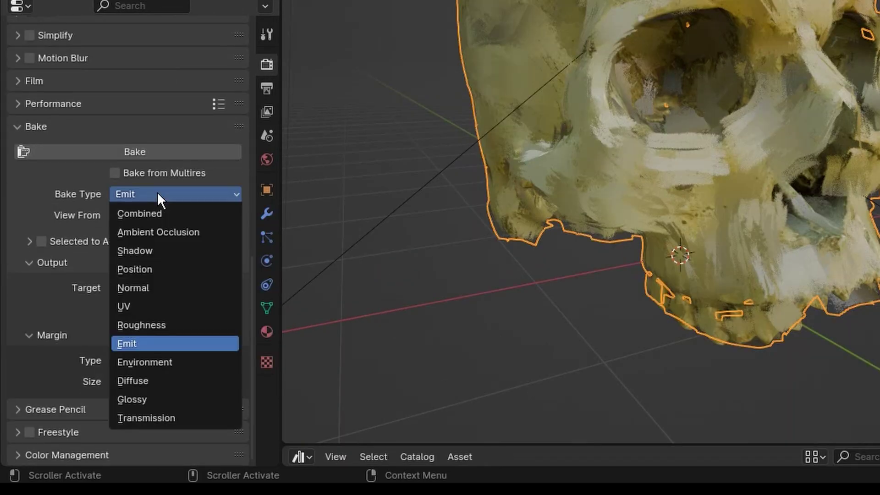
{"action": "left_click", "coordinate": [131, 345]}
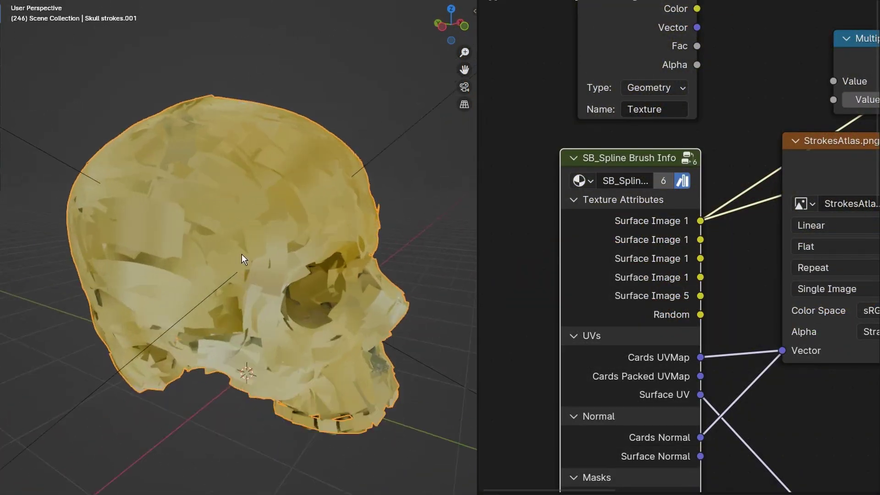
Step: Preview the Surface Image 1 output of the Spline Brush Info node and assign SkullDiffuse to the unconnected image texture node
{"action": "middle_click_drag", "start_coordinate": [241, 254], "coordinate": [257, 265]}
{"action": "left_click", "coordinate": [708, 235], "text": "ctrl+shift"}
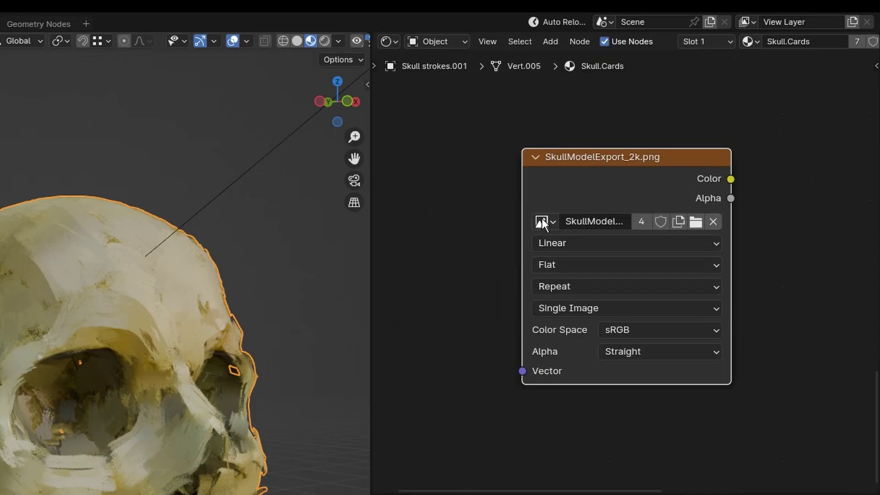
{"action": "left_click", "coordinate": [542, 220]}
{"action": "left_click", "coordinate": [581, 321]}
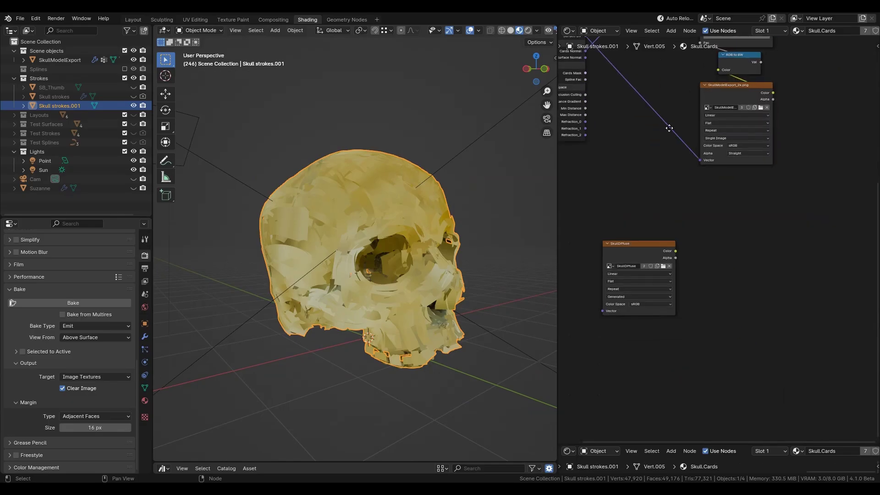
Step: Bake the emission into the SkullDiffuse image texture node and inspect the baked image
{"action": "middle_click_drag", "start_coordinate": [676, 257], "coordinate": [711, 246]}
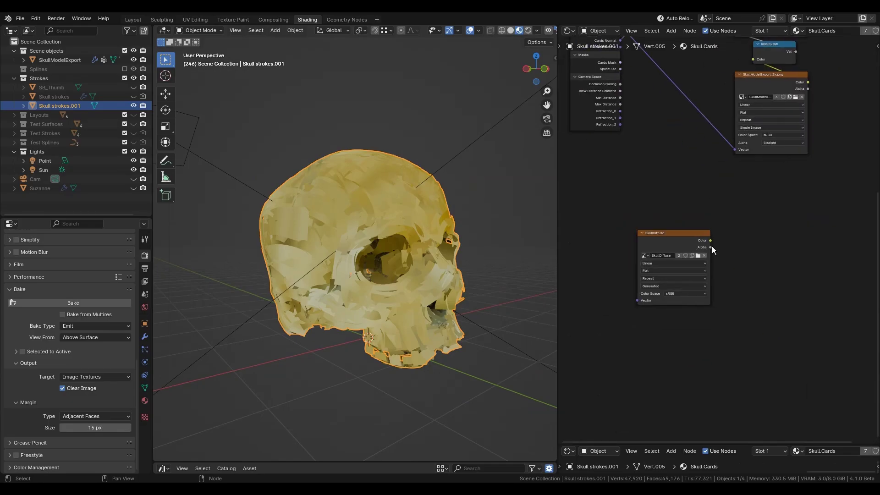
{"action": "left_click", "coordinate": [670, 244]}
{"action": "left_click", "coordinate": [73, 303]}
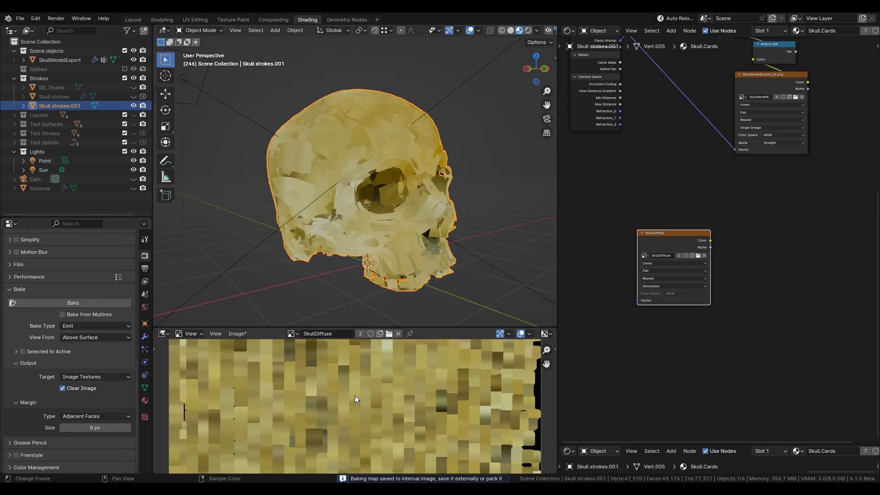
{"action": "scroll", "coordinate": [355, 395], "scroll_direction": "up", "scroll_amount": 6}
{"action": "scroll", "coordinate": [354, 421], "scroll_direction": "down", "scroll_amount": 7}
{"action": "middle_click_drag", "start_coordinate": [354, 422], "coordinate": [256, 417]}
Step: Preview the baked SkullDiffuse texture on the skull mesh and check it against the image
{"action": "middle_click_drag", "start_coordinate": [753, 214], "coordinate": [722, 280]}
{"action": "left_click", "coordinate": [682, 304], "text": "ctrl+shift"}
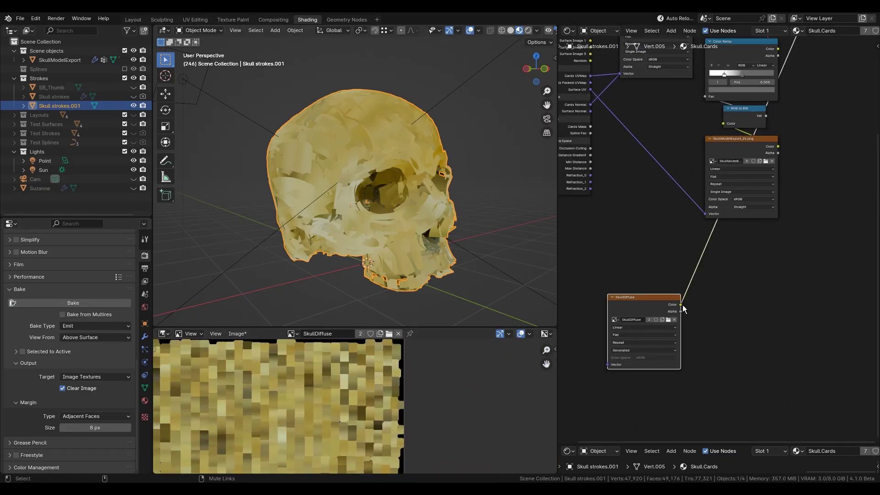
{"action": "scroll", "coordinate": [367, 183], "scroll_direction": "up", "scroll_amount": 4}
{"action": "middle_click_drag", "start_coordinate": [294, 188], "coordinate": [392, 171]}
{"action": "left_click_drag", "start_coordinate": [645, 297], "coordinate": [651, 278]}
{"action": "scroll", "coordinate": [321, 376], "scroll_direction": "down", "scroll_amount": 5}
{"action": "middle_click_drag", "start_coordinate": [217, 356], "coordinate": [254, 341]}
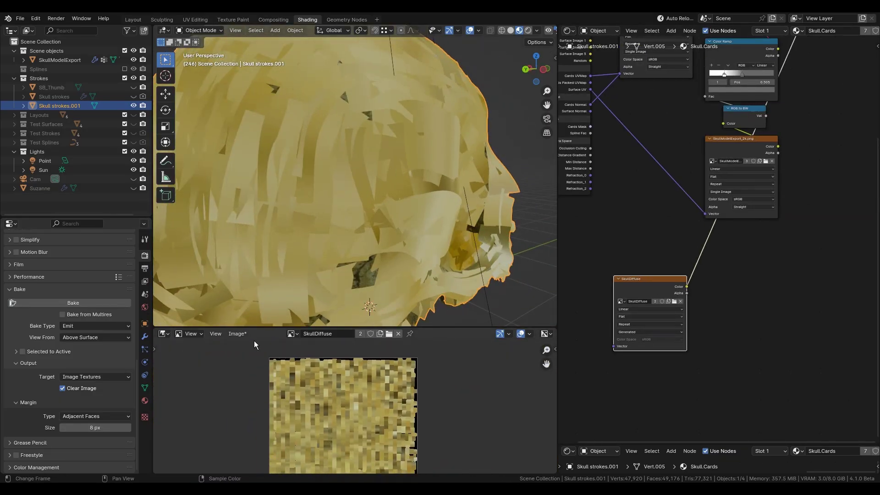
{"action": "left_click", "coordinate": [237, 334]}
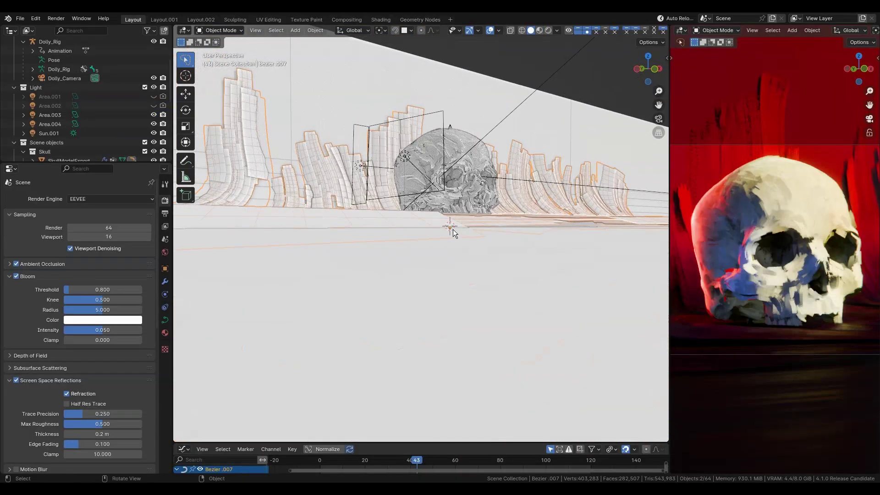
Step: Show the painted skull scene in Rendered viewport shading with everything deselected and examine its background strokes
{"action": "mouse_move", "coordinate": [453, 229]}
{"action": "middle_mouse_down"}
{"action": "mouse_move", "coordinate": [442, 285]}
{"action": "mouse_move", "coordinate": [361, 287]}
{"action": "mouse_move", "coordinate": [407, 295]}
{"action": "middle_mouse_up"}
{"action": "key", "text": "z"}
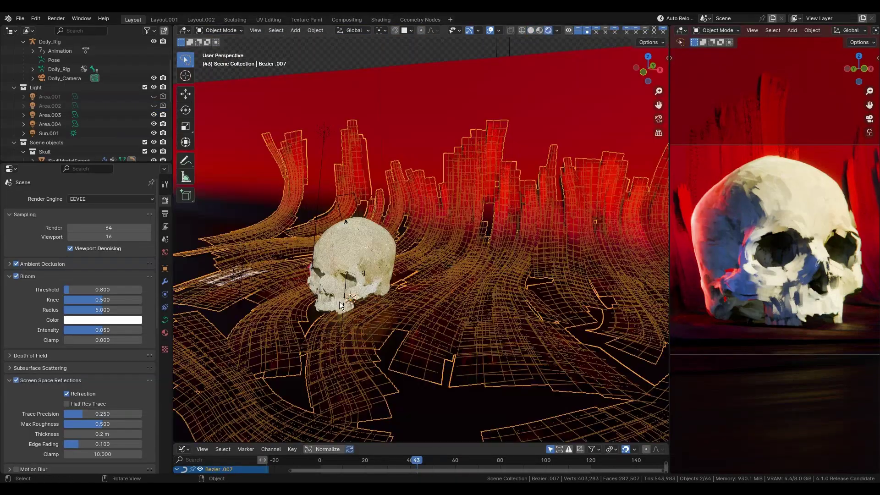
{"action": "middle_click_drag", "start_coordinate": [339, 301], "coordinate": [443, 276]}
{"action": "scroll", "coordinate": [443, 276], "scroll_direction": "up", "scroll_amount": 1}
{"action": "key", "text": "alt+a"}
{"action": "mouse_move", "coordinate": [493, 261]}
{"action": "middle_mouse_down"}
{"action": "mouse_move", "coordinate": [518, 289]}
{"action": "mouse_move", "coordinate": [482, 290]}
{"action": "mouse_move", "coordinate": [455, 272]}
{"action": "mouse_move", "coordinate": [448, 291]}
{"action": "mouse_move", "coordinate": [419, 288]}
{"action": "mouse_move", "coordinate": [446, 288]}
{"action": "middle_mouse_up"}
Step: Play the animation and compare the selected skull strokes in Solid and Rendered viewport shading
{"action": "key", "text": "space"}
{"action": "scroll", "coordinate": [454, 274], "scroll_direction": "down", "scroll_amount": 2}
{"action": "key", "text": "z"}
{"action": "left_click", "coordinate": [544, 291]}
{"action": "left_click", "coordinate": [457, 292]}
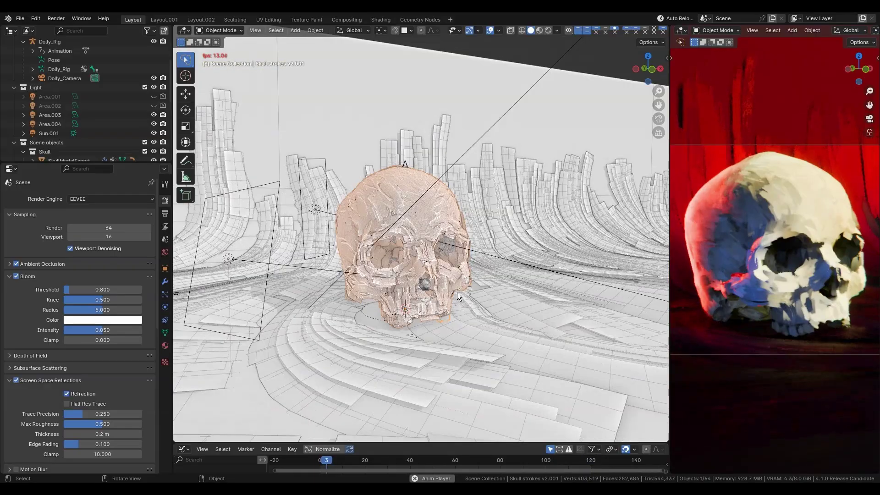
{"action": "key", "text": "z"}
{"action": "left_click", "coordinate": [397, 146]}
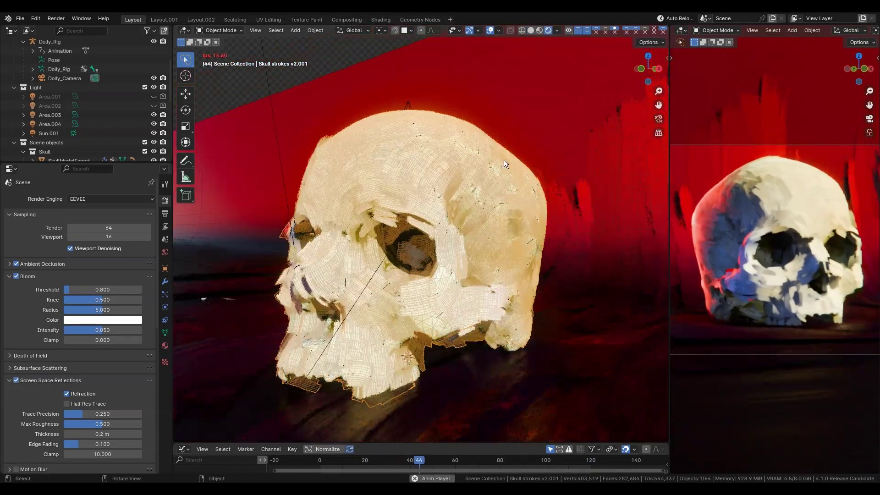